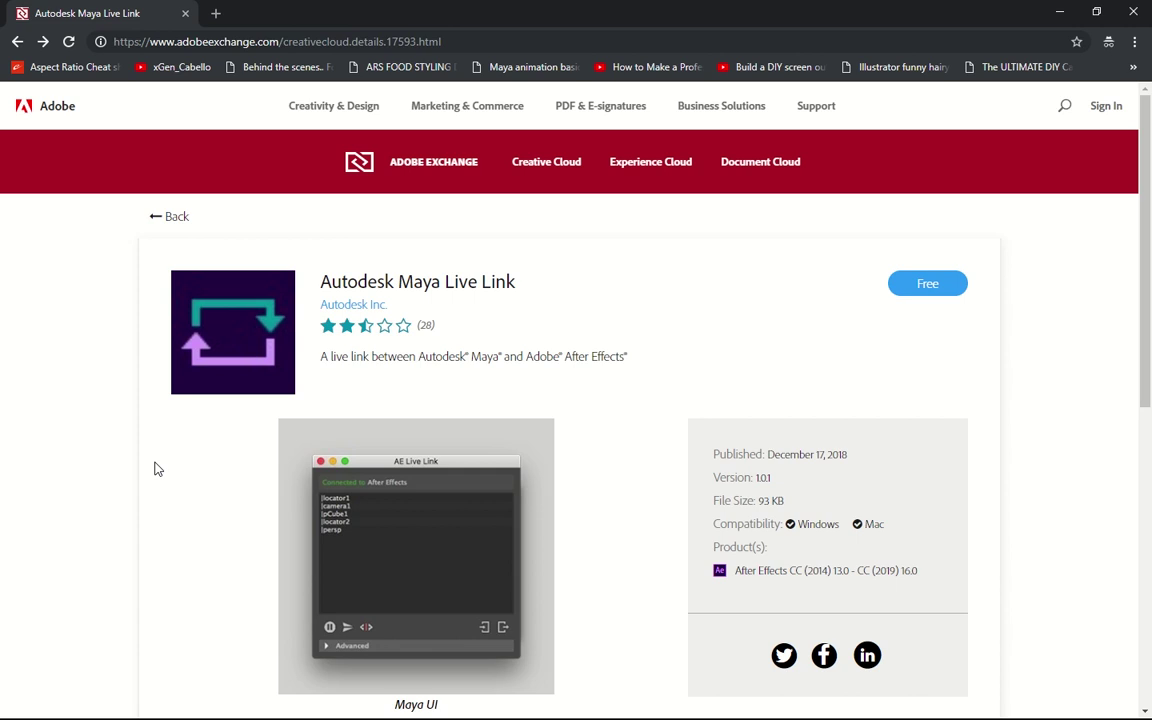
# Step: Get the free Autodesk Maya Live Link extension, signing in so its .zxp downloads
pyautogui.click(916, 289)
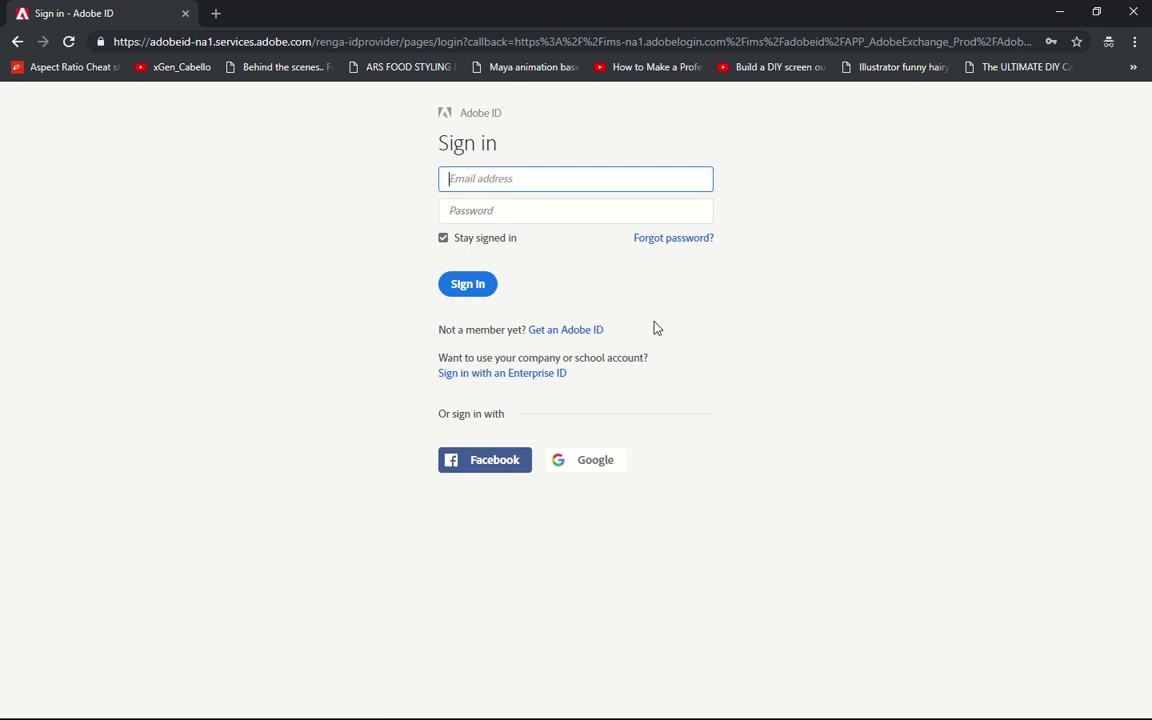
pyautogui.click(1134, 14)
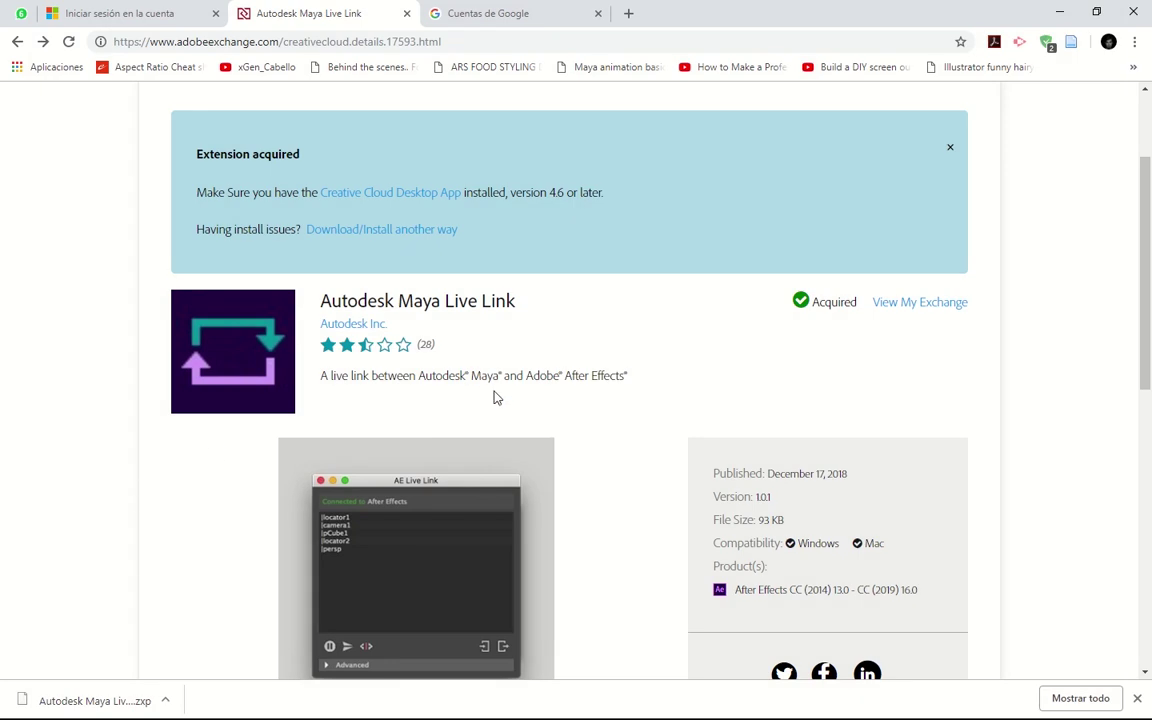
# Step: Go to My Exchange and open the Install issues? instructions for installing with an Extension Install Utility
pyautogui.scroll(-1, 600, 320)
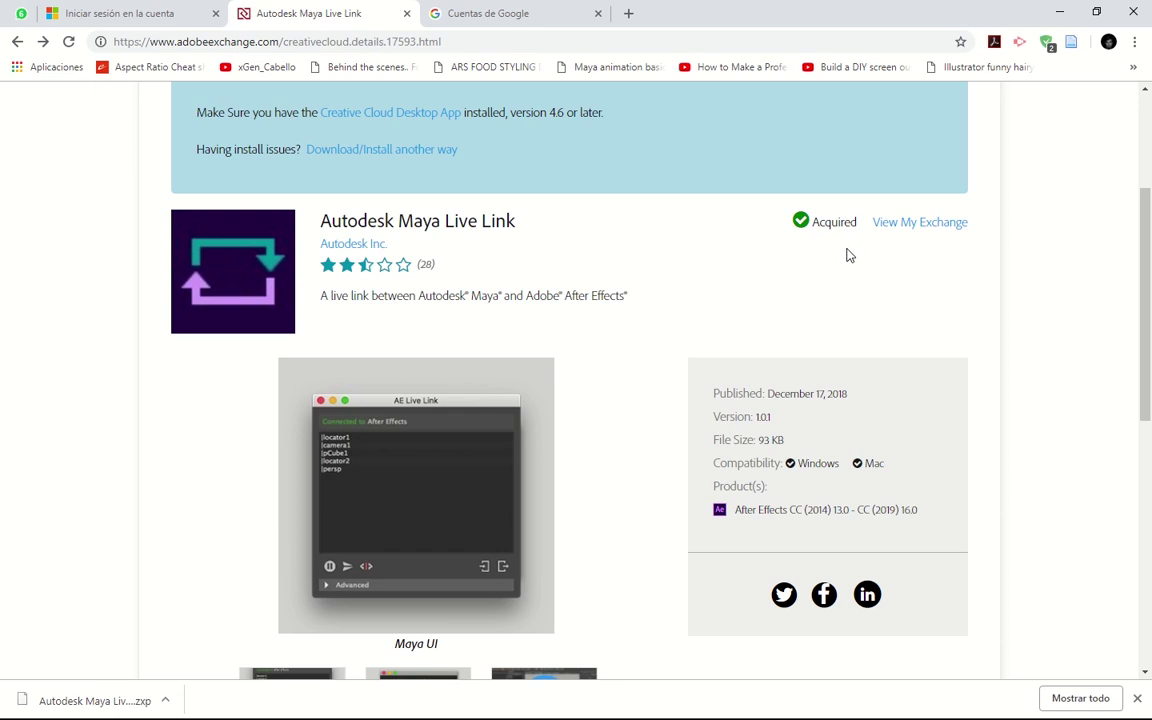
pyautogui.click(935, 235)
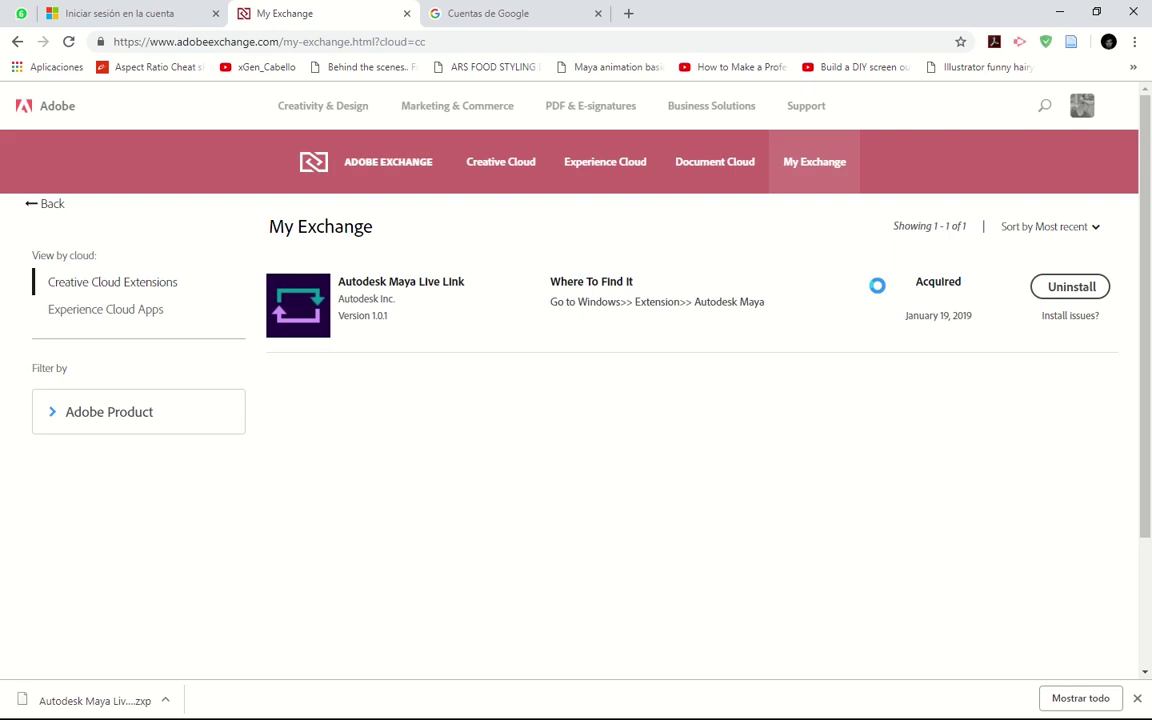
pyautogui.click(1075, 326)
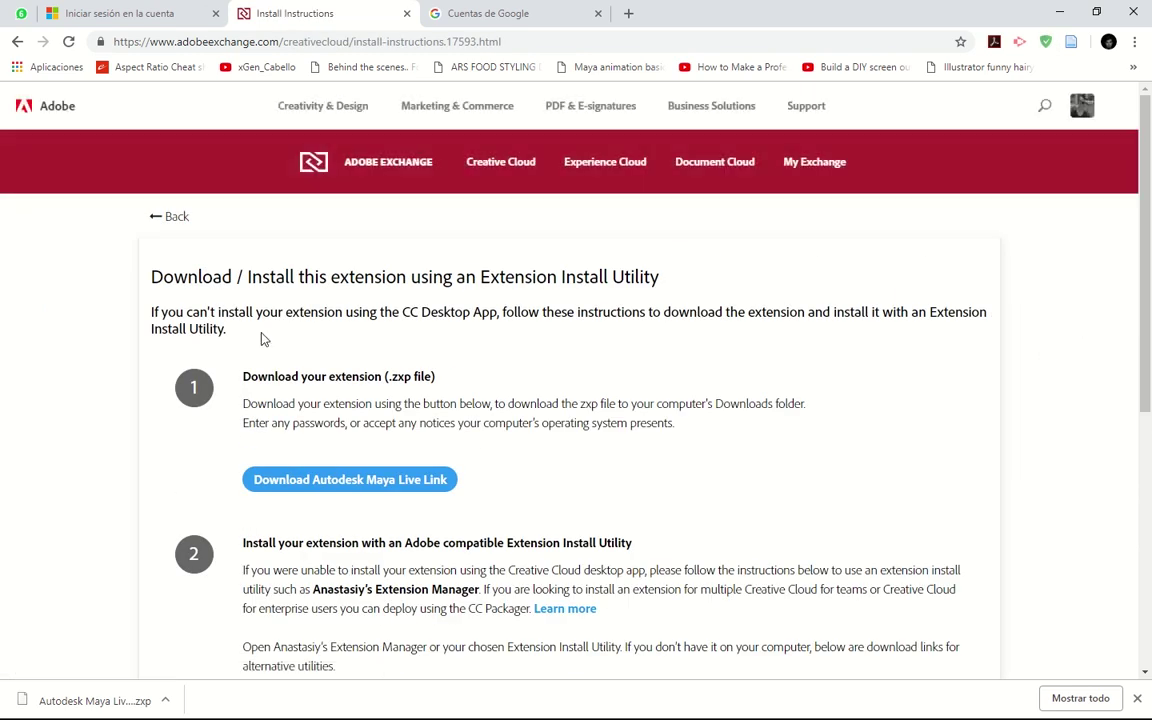
pyautogui.scroll(-1, 150, 330)
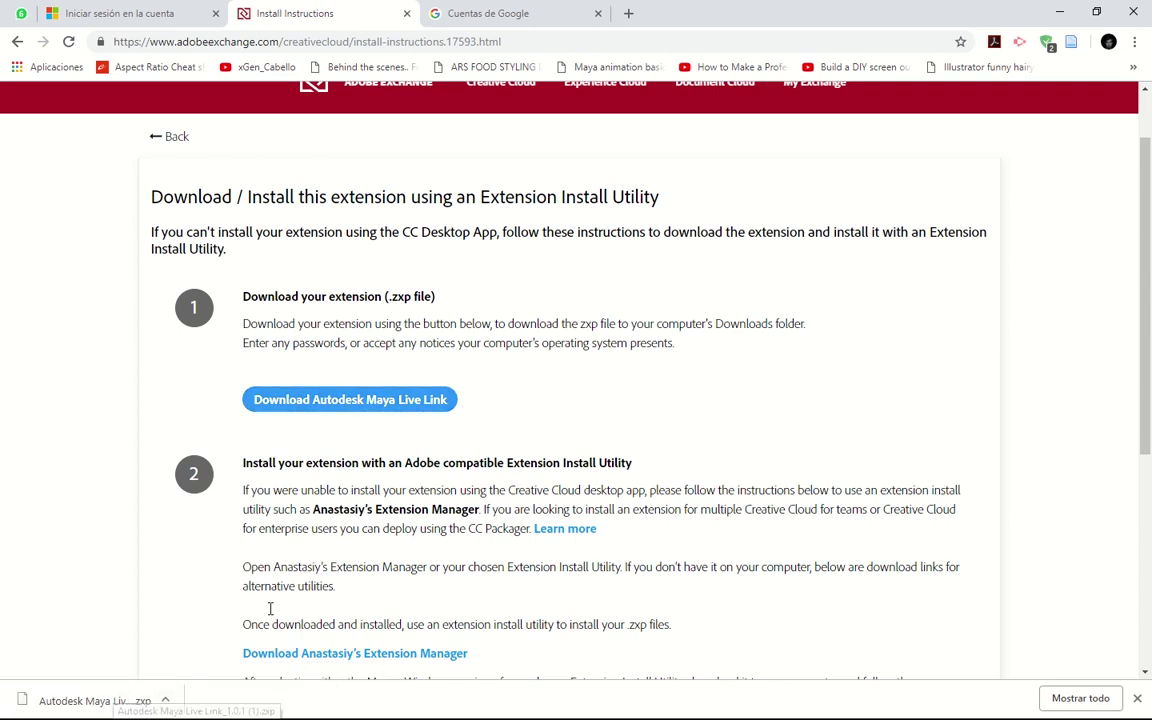
pyautogui.scroll(-1, 394, 455)
pyautogui.scroll(-1, 241, 414)
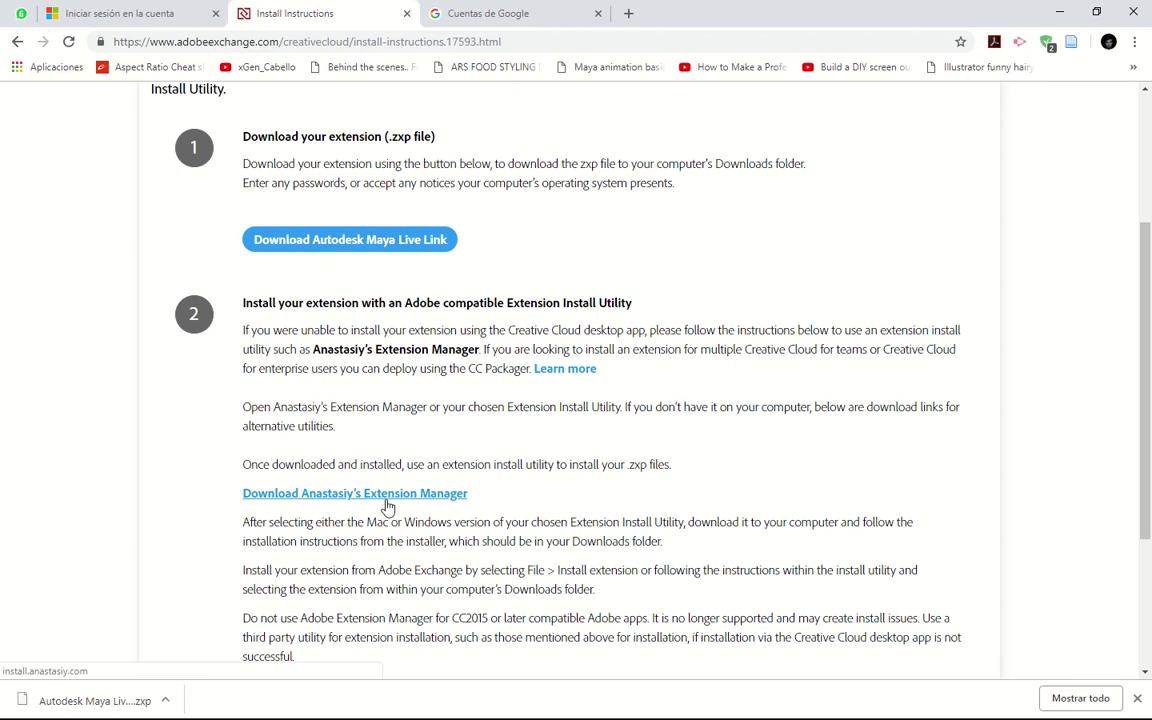
# Step: Open Anastasiy's Extension Manager site in a new tab and scroll to its Windows v3.1 download
pyautogui.click(418, 505)
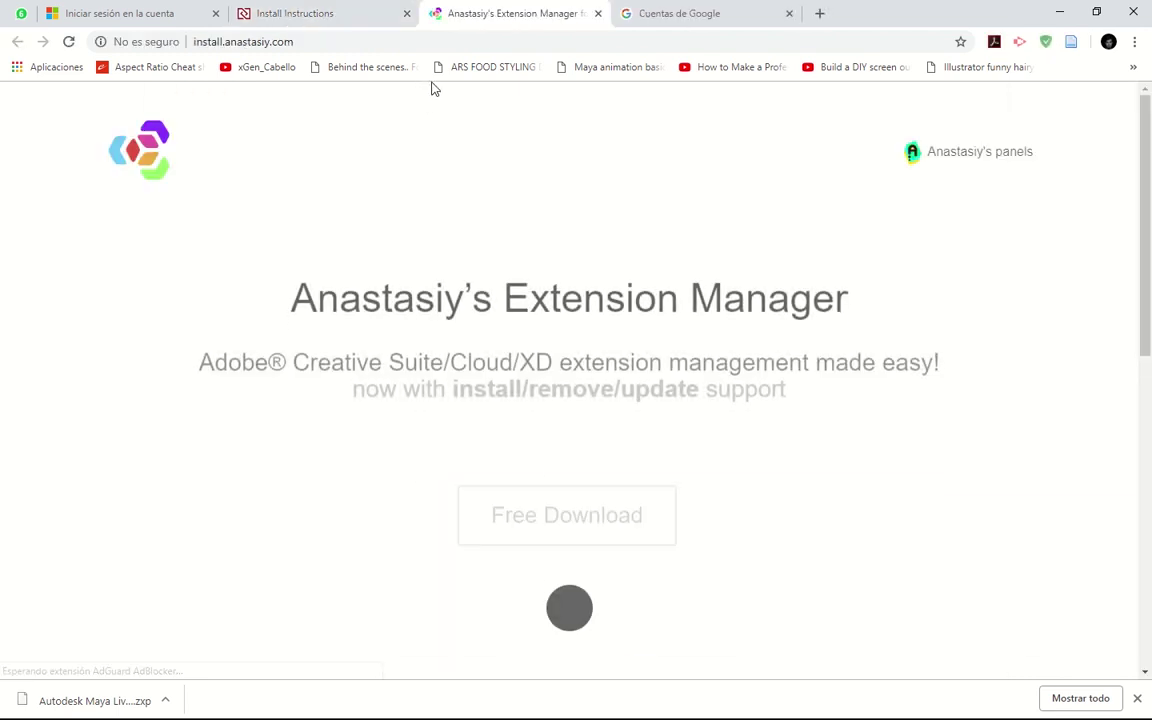
pyautogui.scroll(-5, 615, 252)
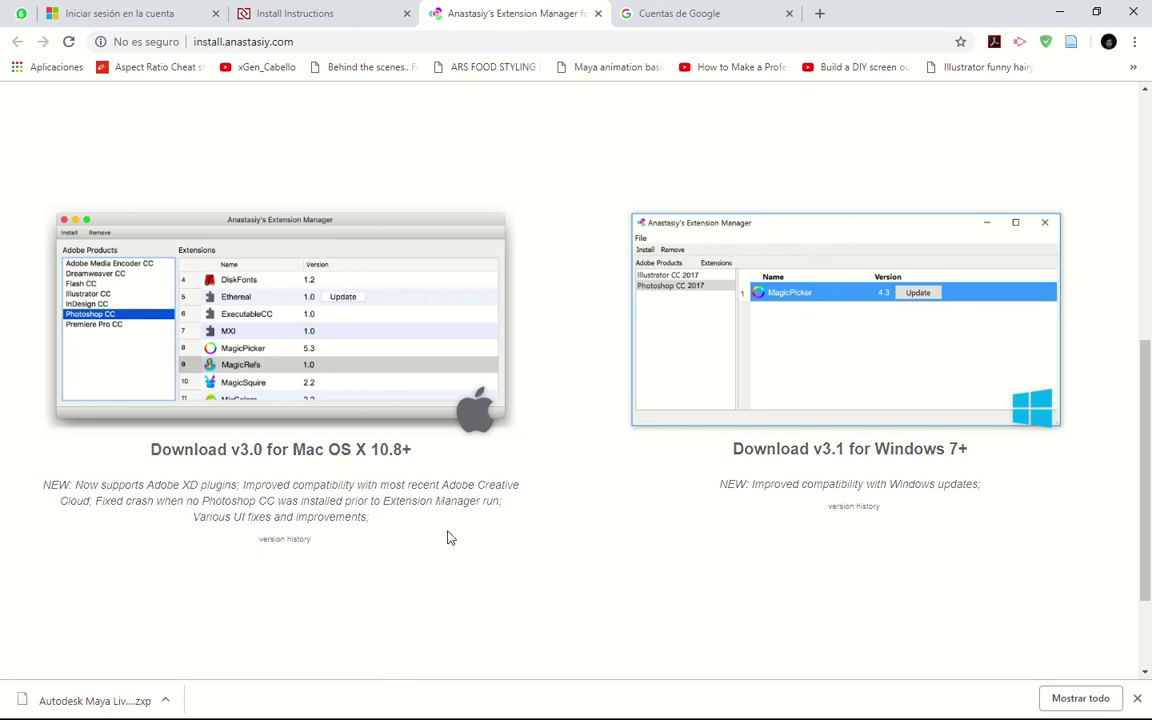
pyautogui.hotkey('alt', 'Tab')
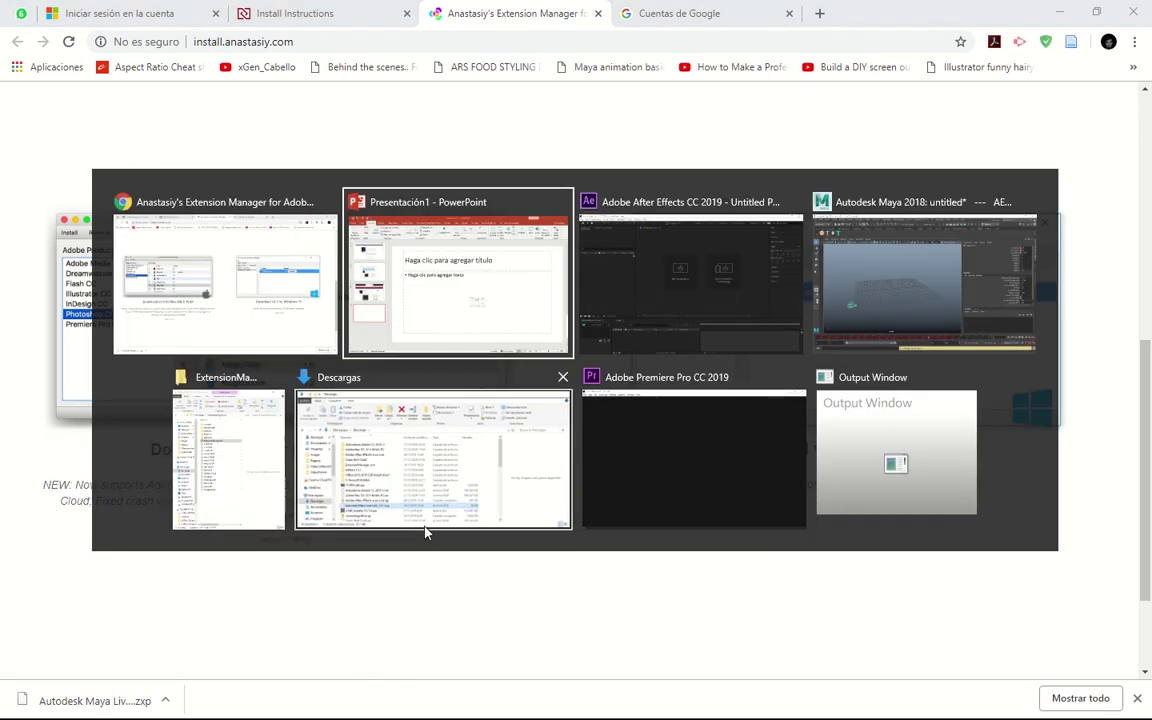
# Step: Launch ExtensionManager.exe from the extracted ExtensionManager_win folder in Descargas
pyautogui.click(427, 530)
pyautogui.scroll(-2, 436, 461)
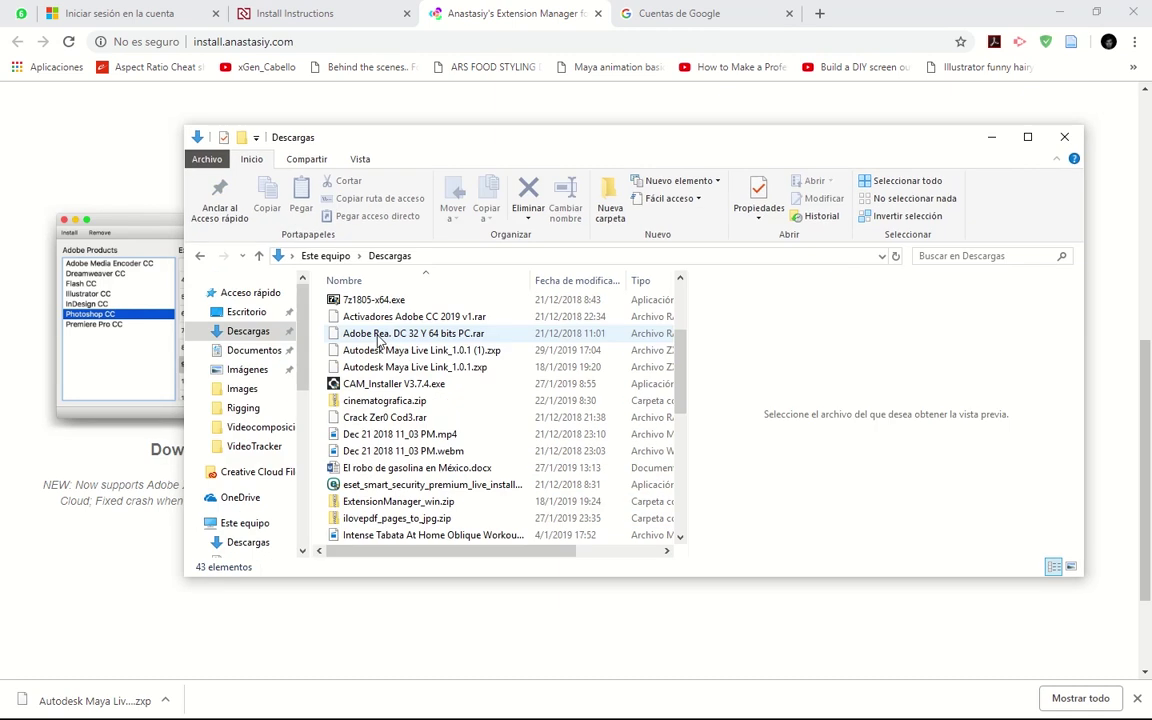
pyautogui.scroll(-3, 385, 342)
pyautogui.scroll(1, 385, 352)
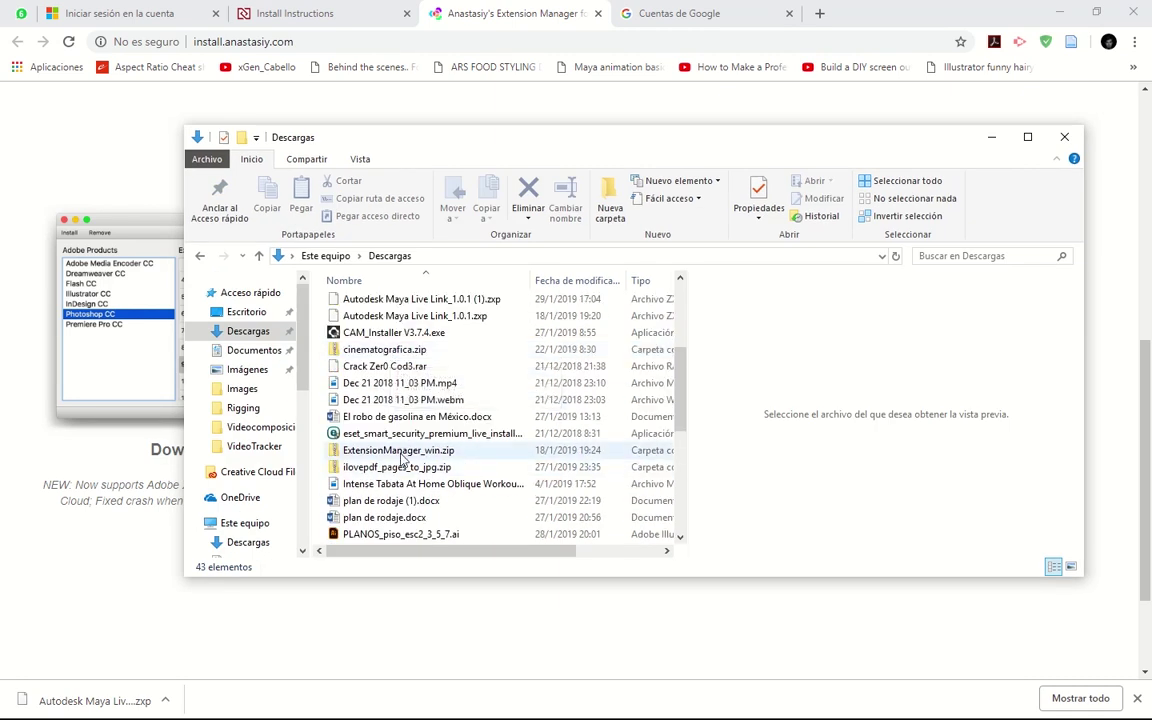
pyautogui.click(350, 450)
pyautogui.scroll(4, 450, 467)
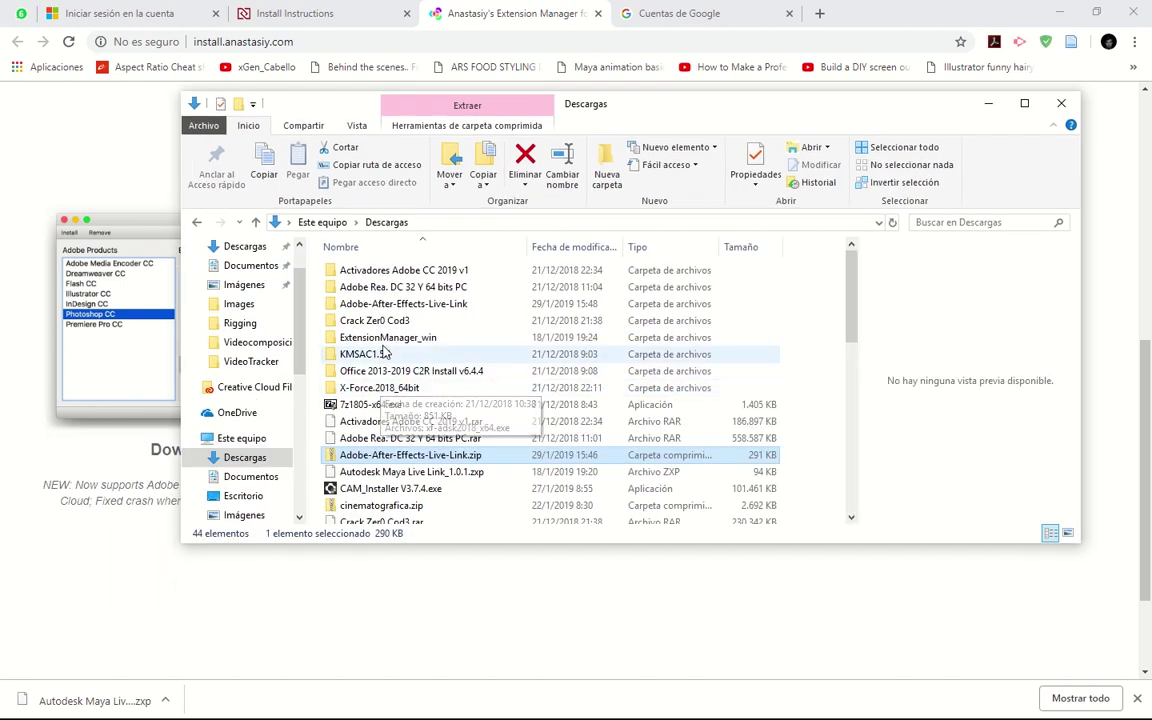
pyautogui.doubleClick(383, 340)
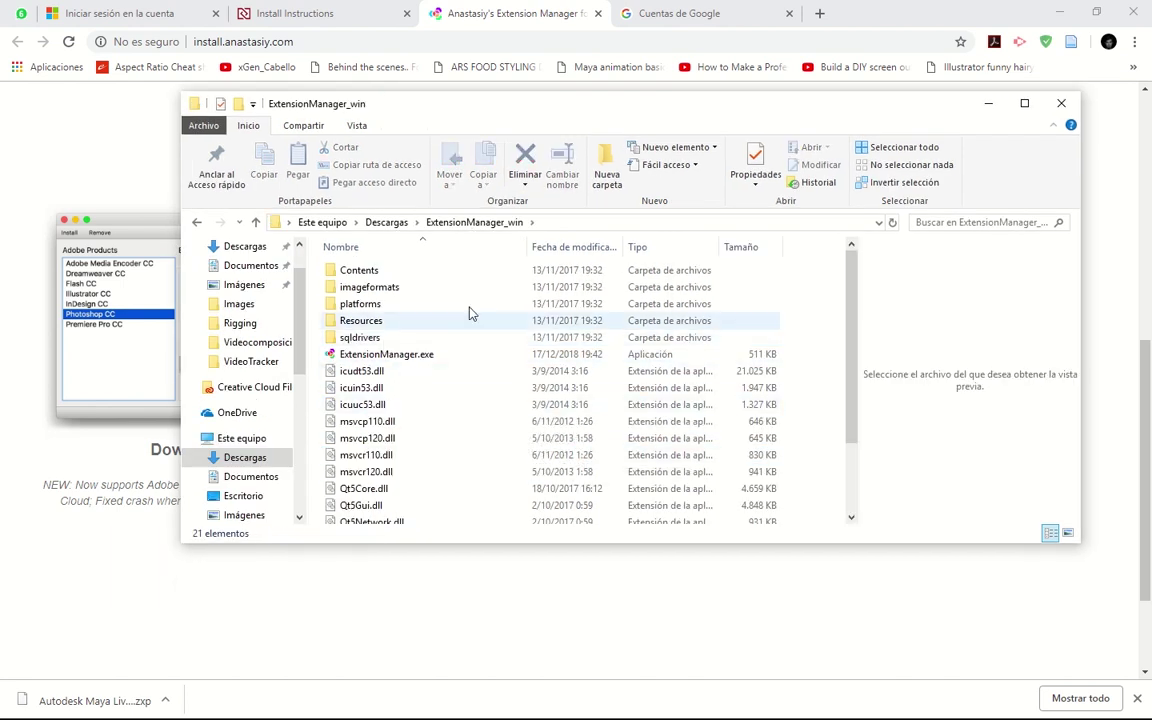
pyautogui.doubleClick(410, 358)
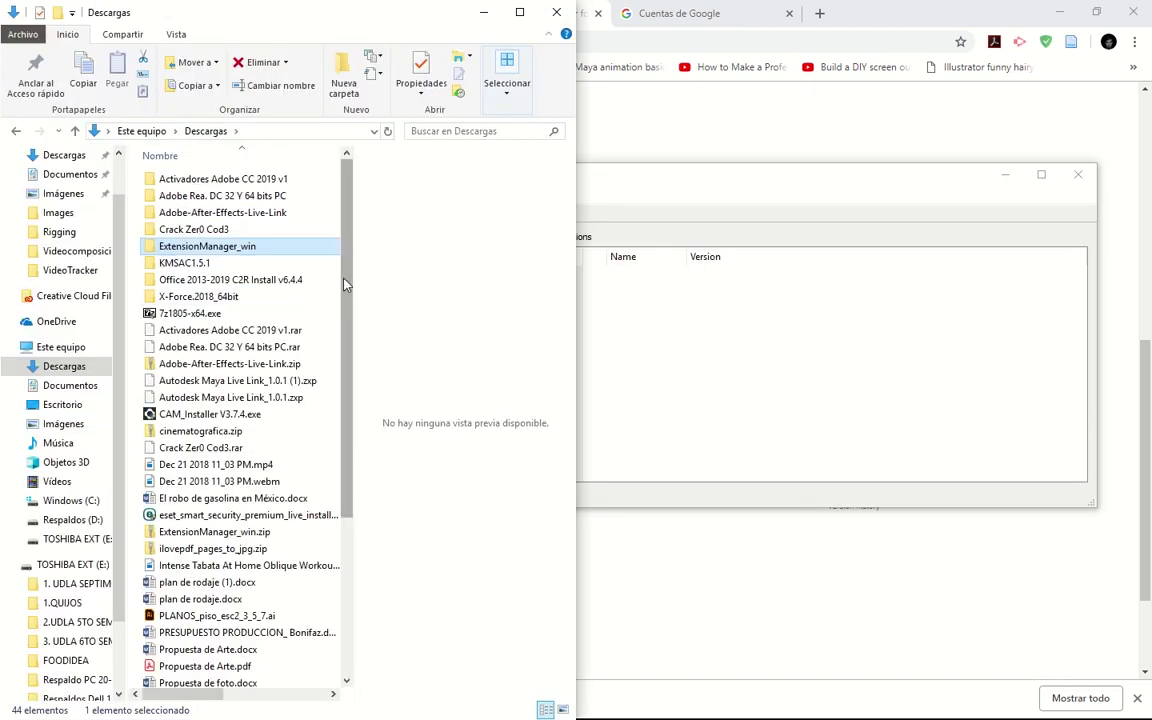
# Step: Install Autodesk Maya Live Link_1.0.1.zxp for After Effects CC in Extension Manager, then close it
pyautogui.moveTo(349, 282); pyautogui.dragTo(349, 299)
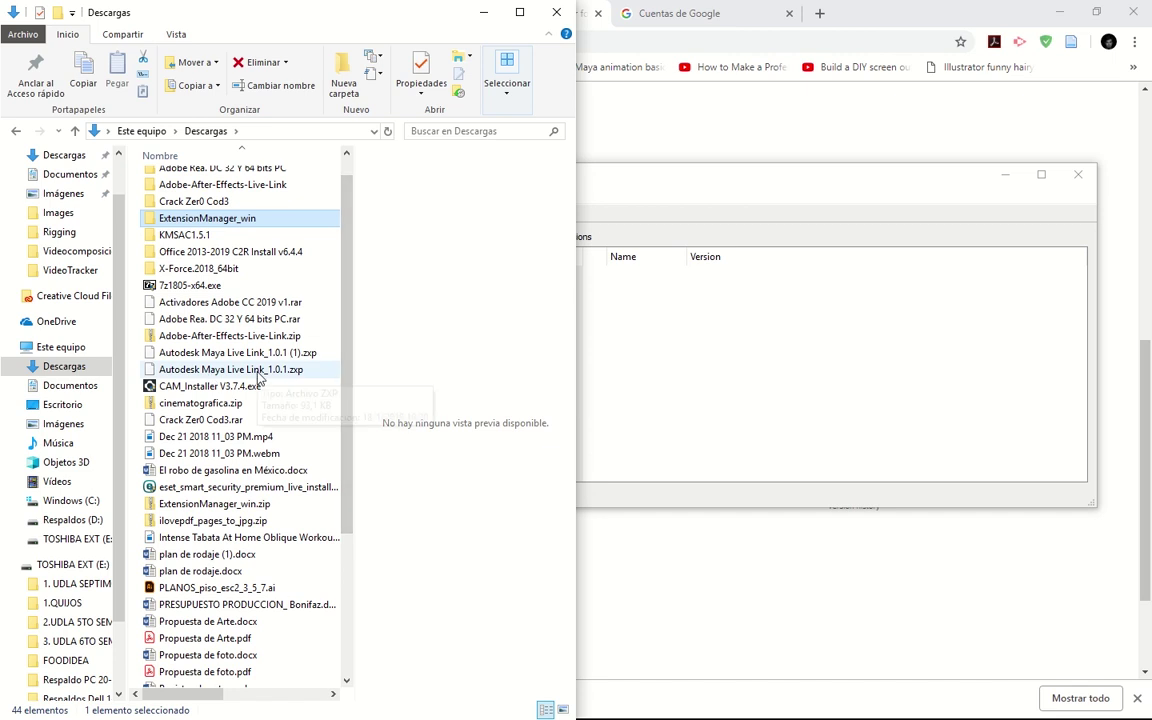
pyautogui.click(250, 369)
pyautogui.click(659, 289)
pyautogui.click(422, 268)
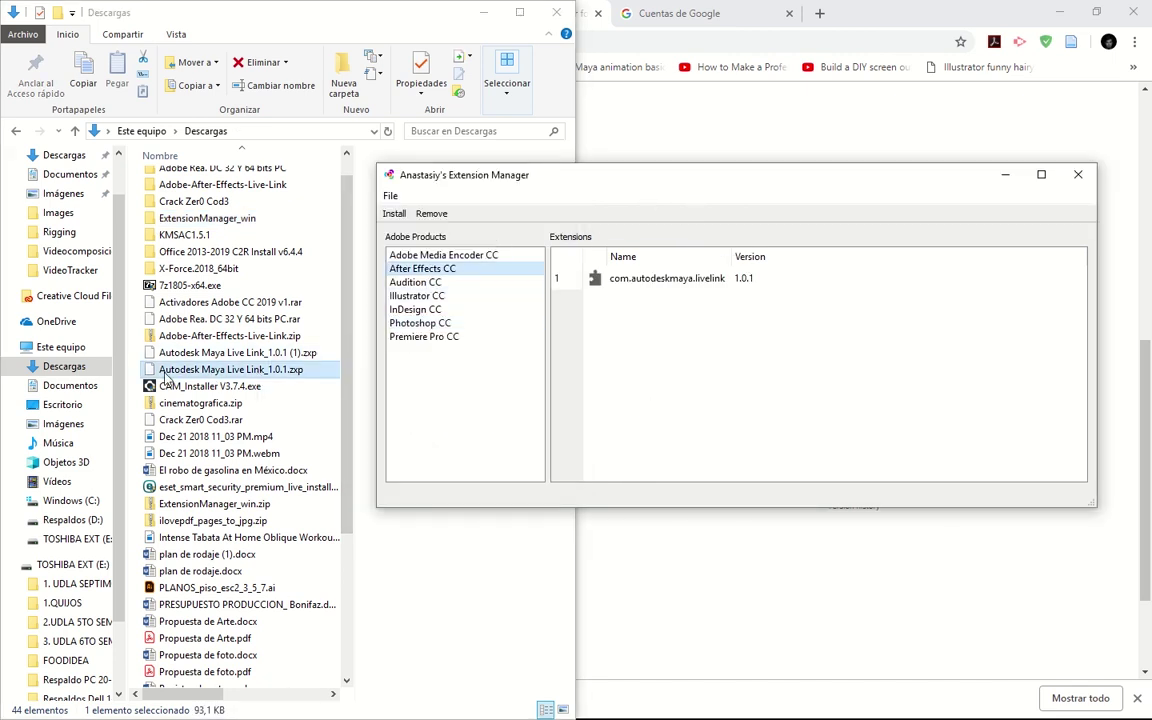
pyautogui.moveTo(290, 369); pyautogui.dragTo(663, 331)
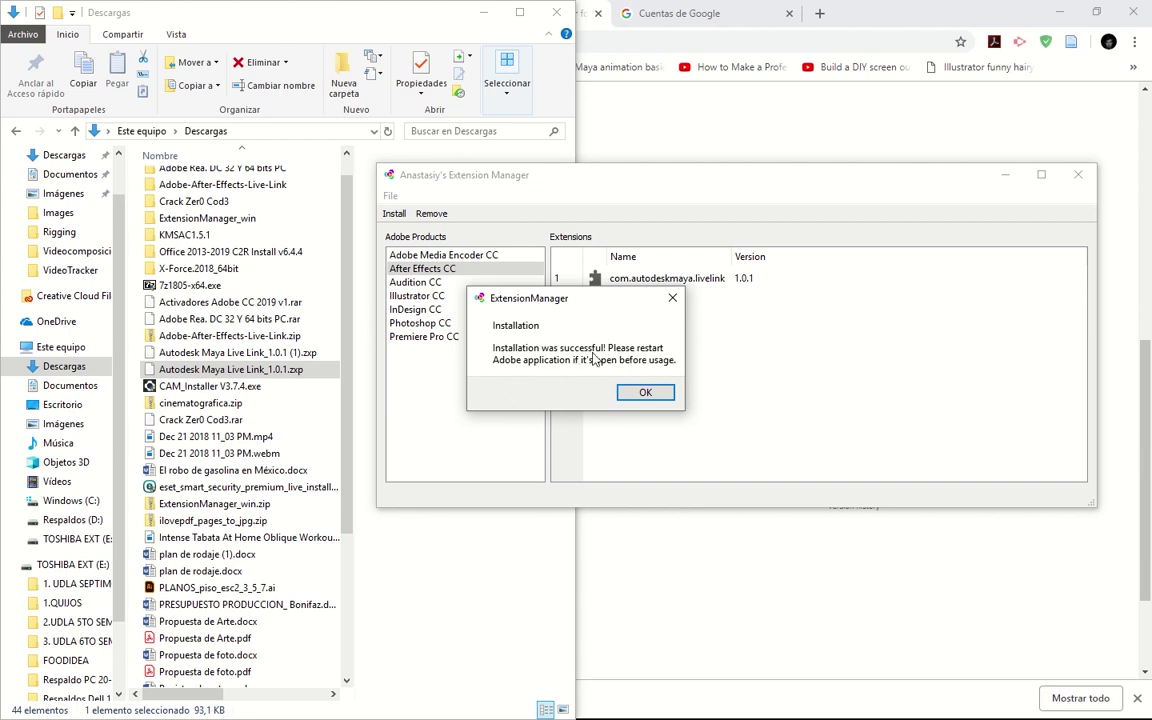
pyautogui.click(645, 392)
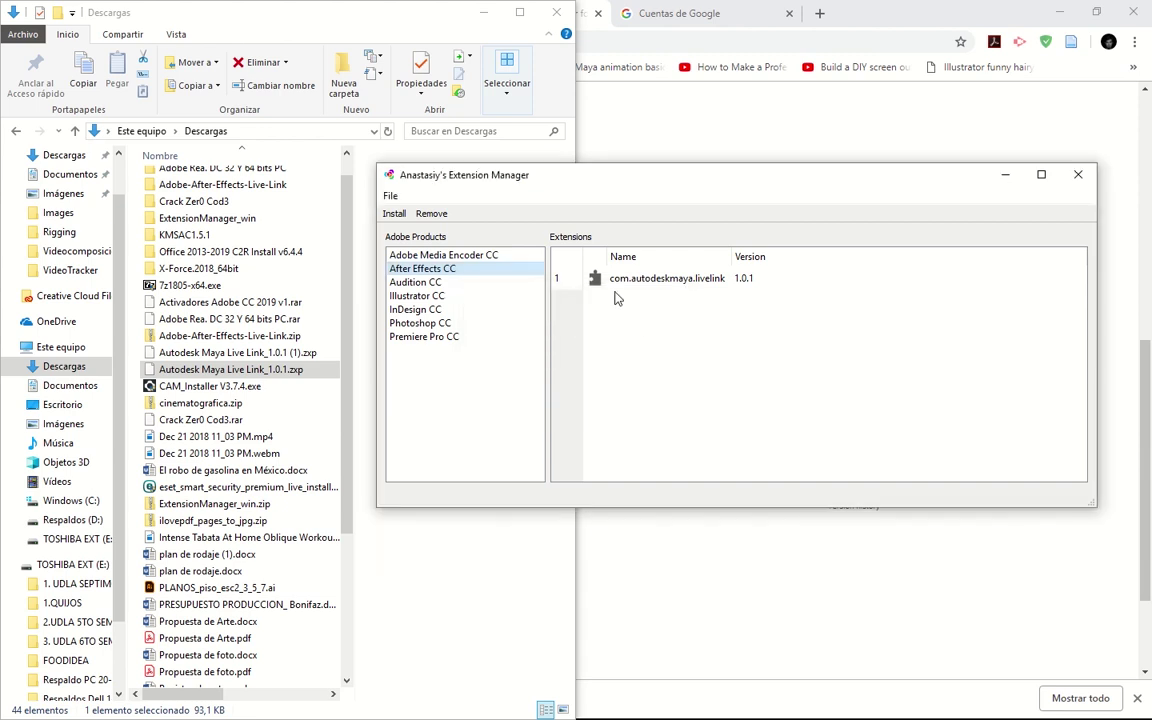
pyautogui.click(656, 284)
pyautogui.click(620, 713)
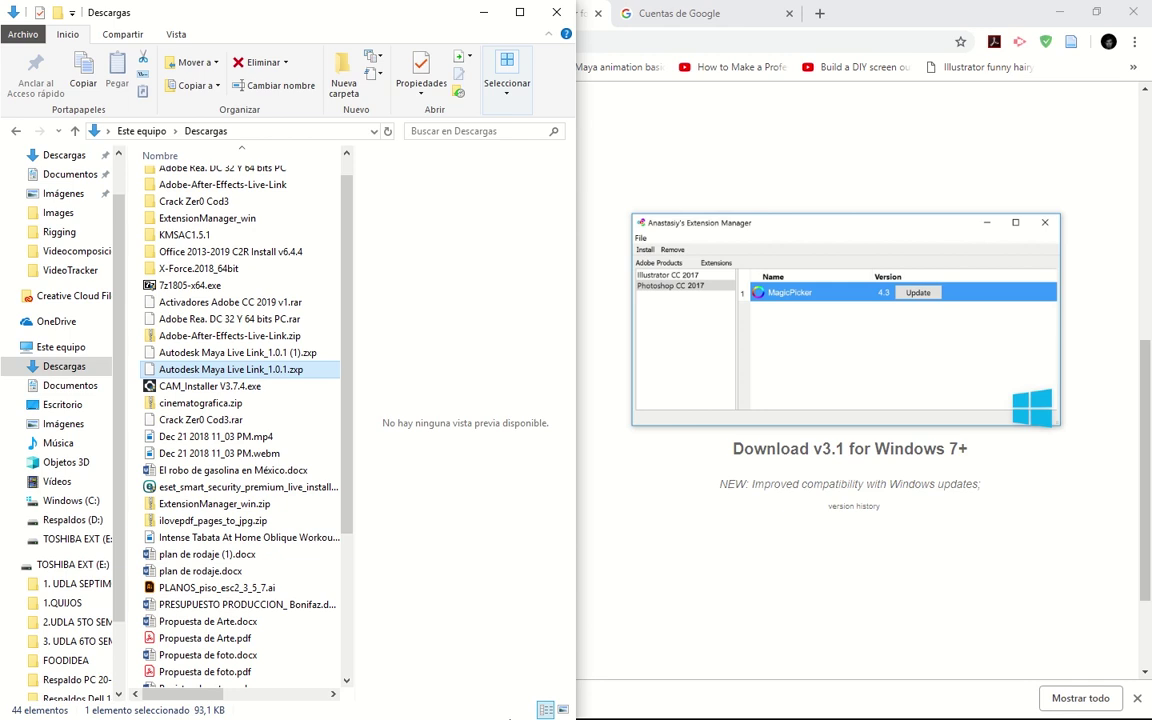
pyautogui.press('super')
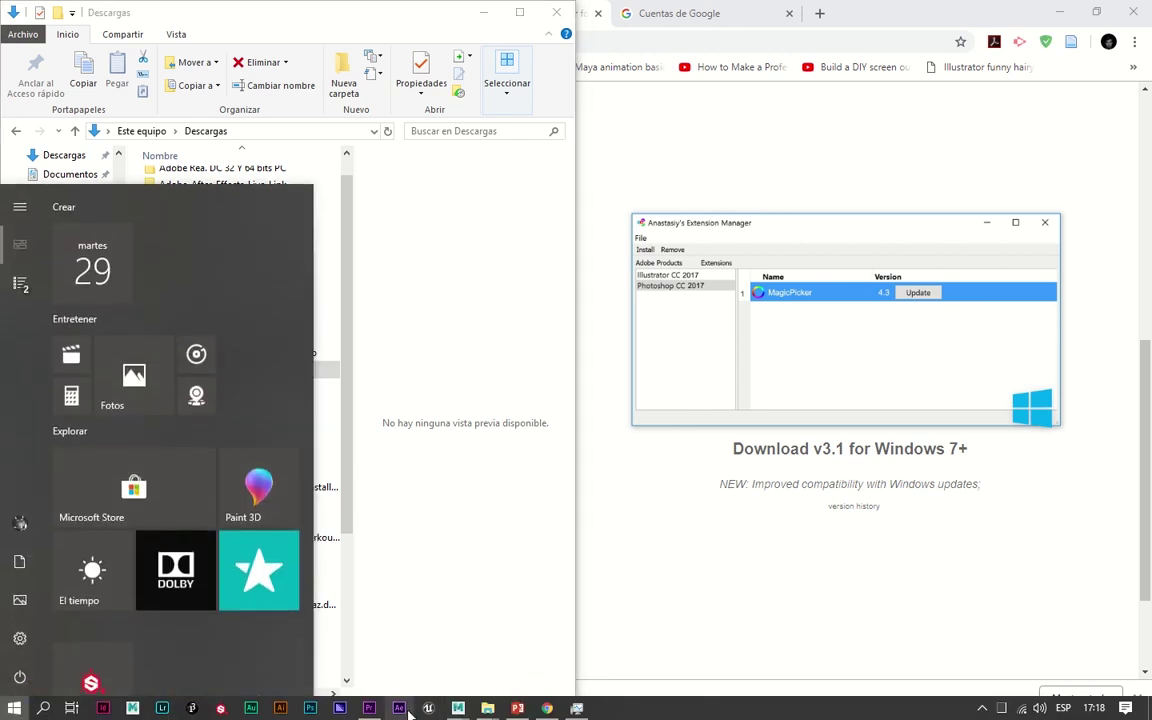
# Step: Launch After Effects CC 2019 and open the Autodesk Maya Live Link panel from Window > Extensions
pyautogui.click(408, 712)
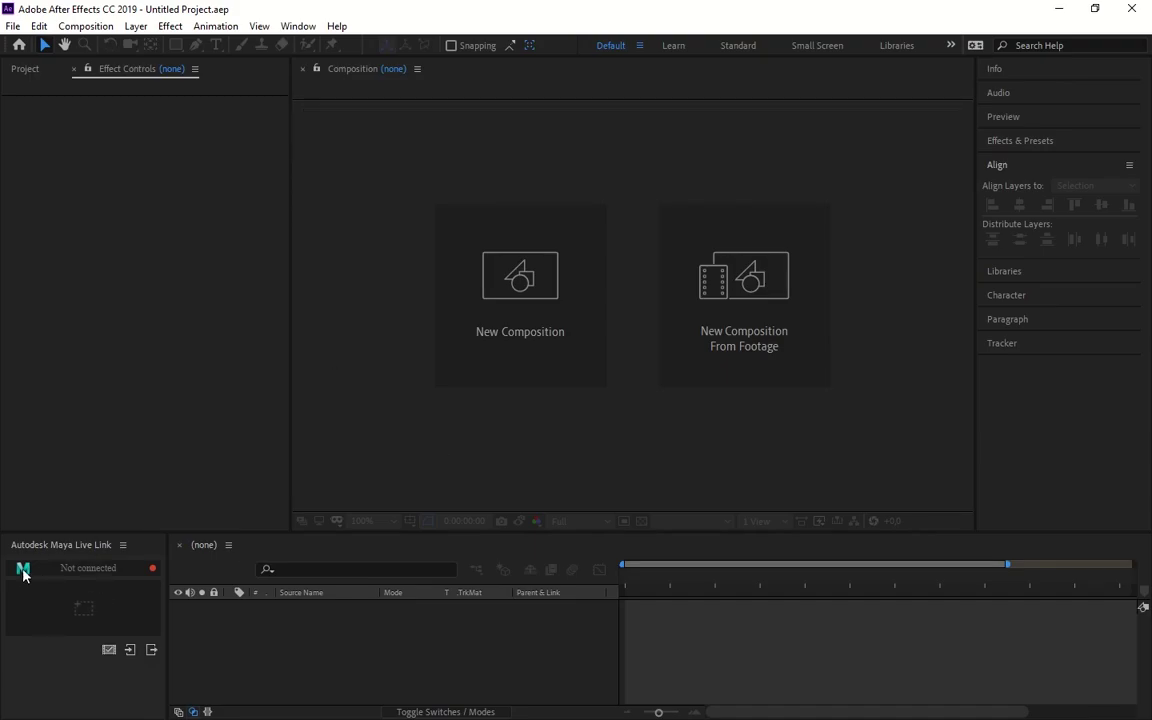
pyautogui.click(300, 27)
pyautogui.moveTo(347, 108)
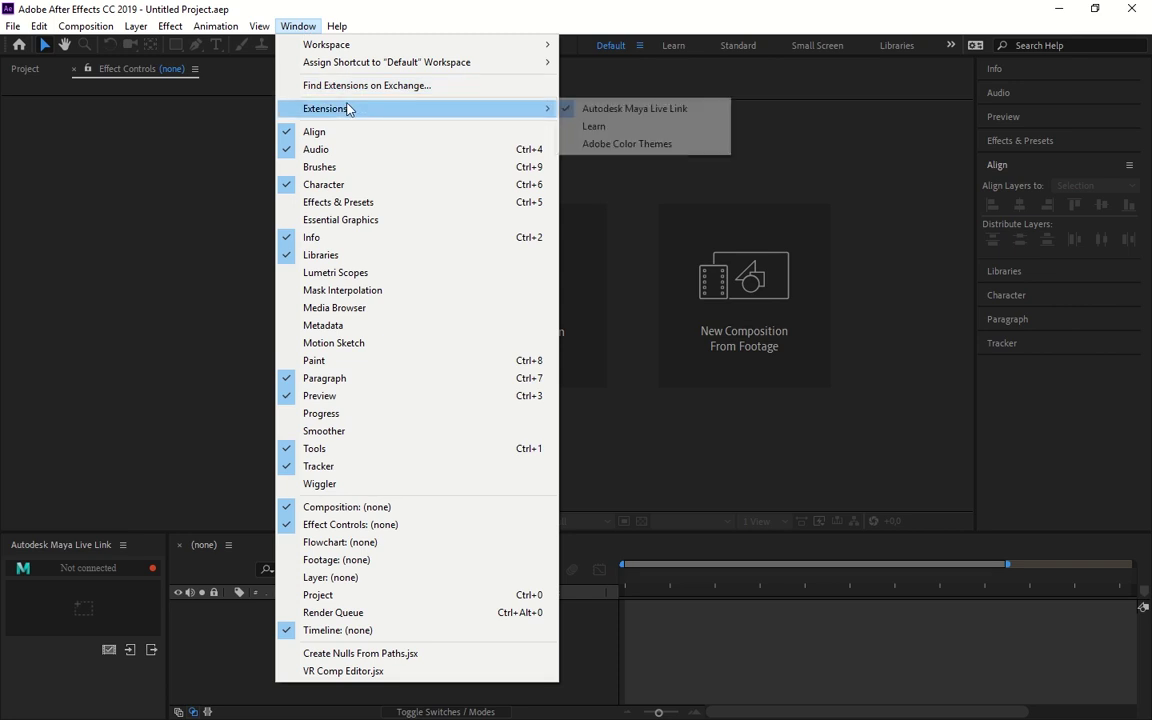
pyautogui.click(31, 296)
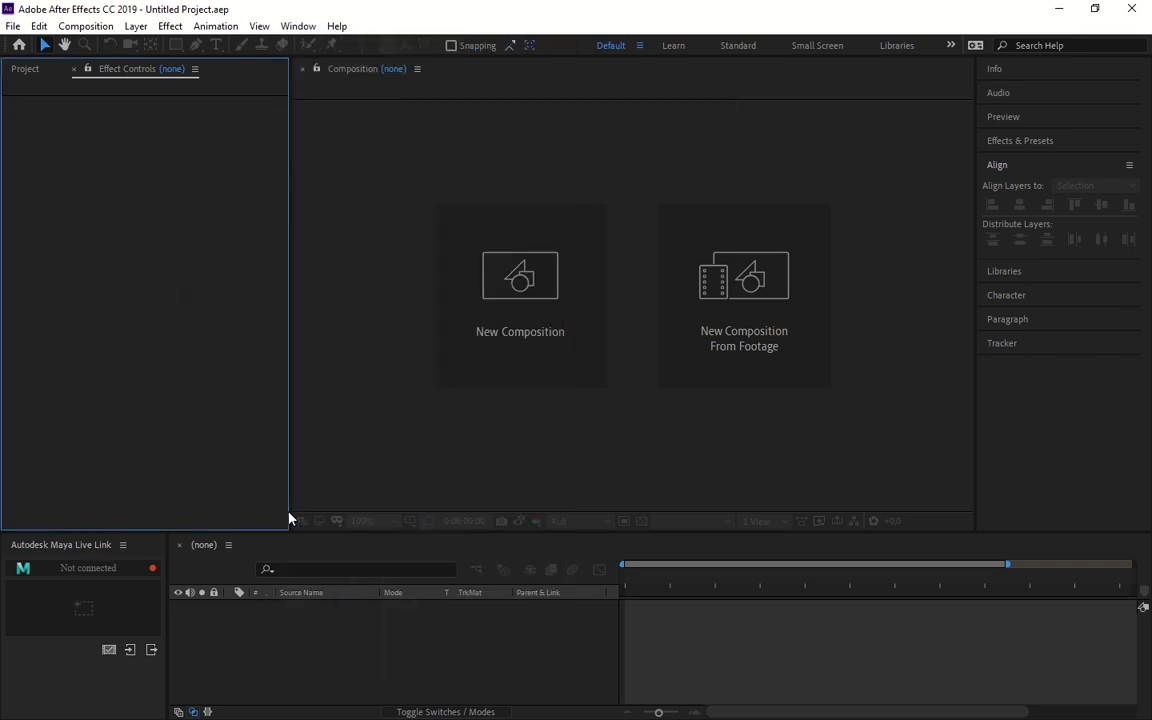
# Step: Create Comp 1 with default settings and add a default Camera 1 layer
pyautogui.hotkey('ctrl', 'n')
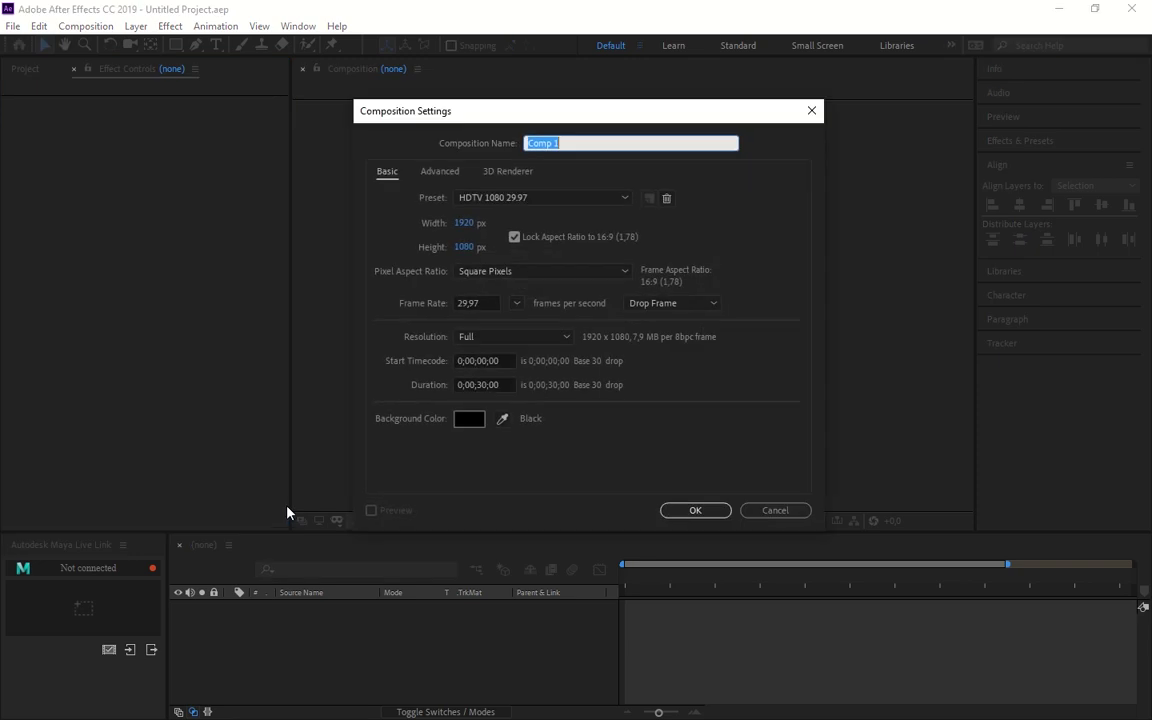
pyautogui.click(690, 509)
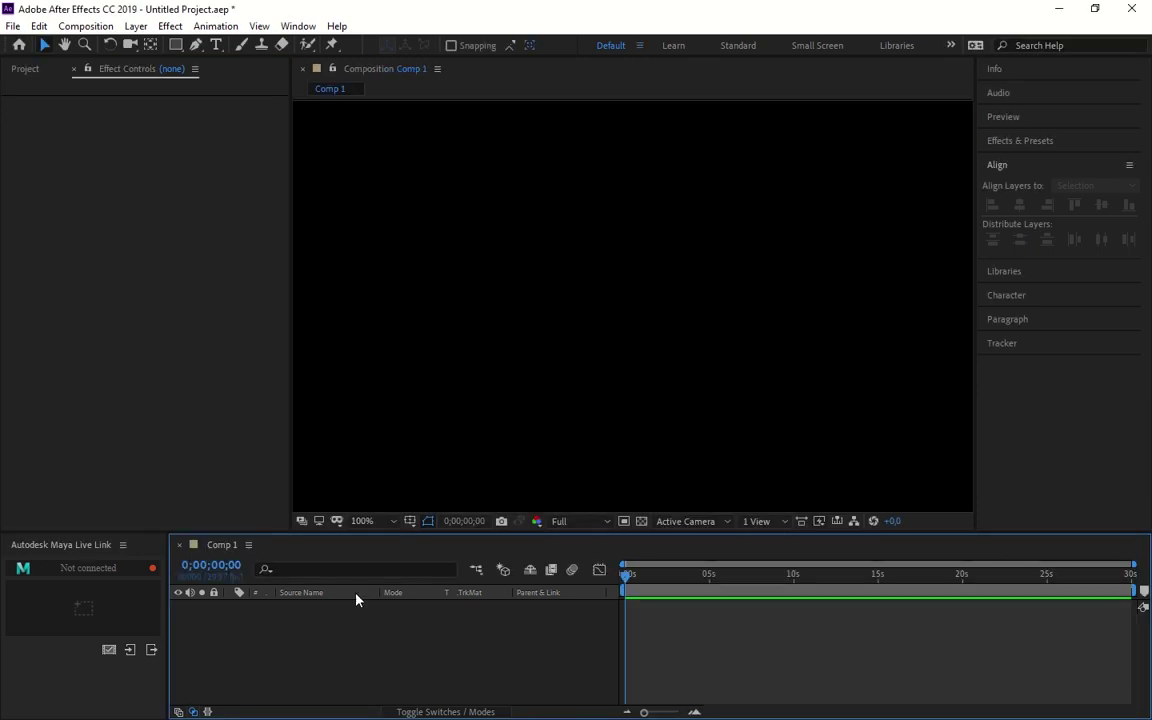
pyautogui.rightClick(321, 653)
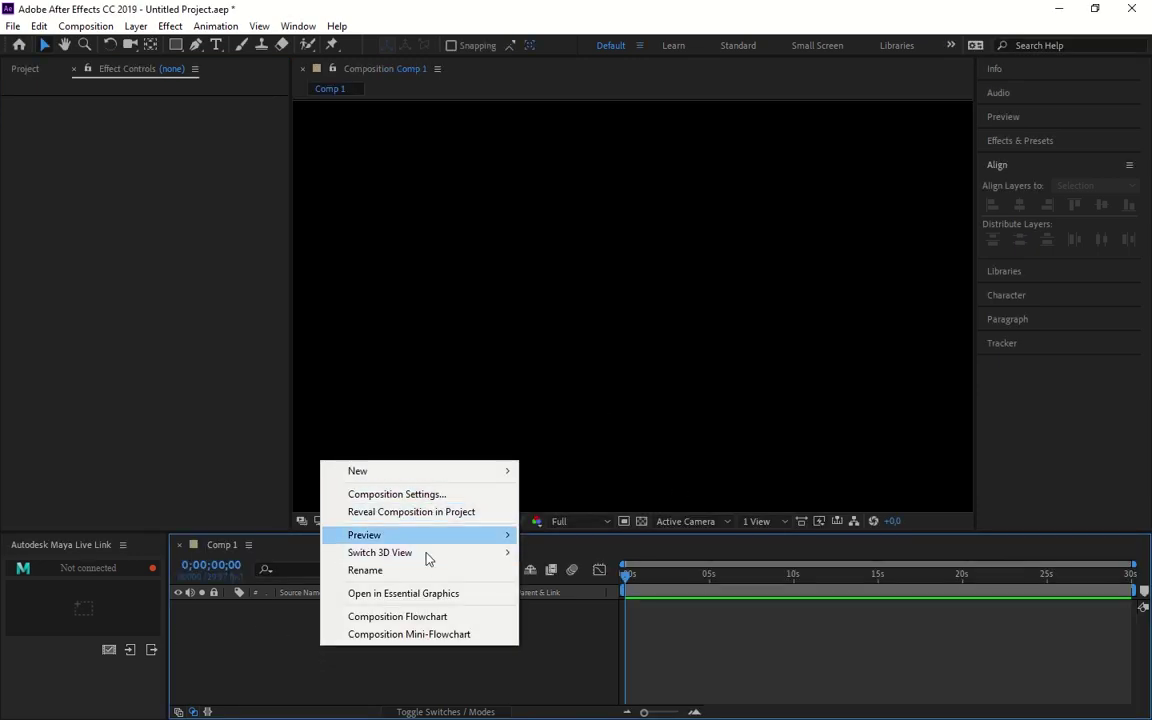
pyautogui.moveTo(458, 473)
pyautogui.click(605, 549)
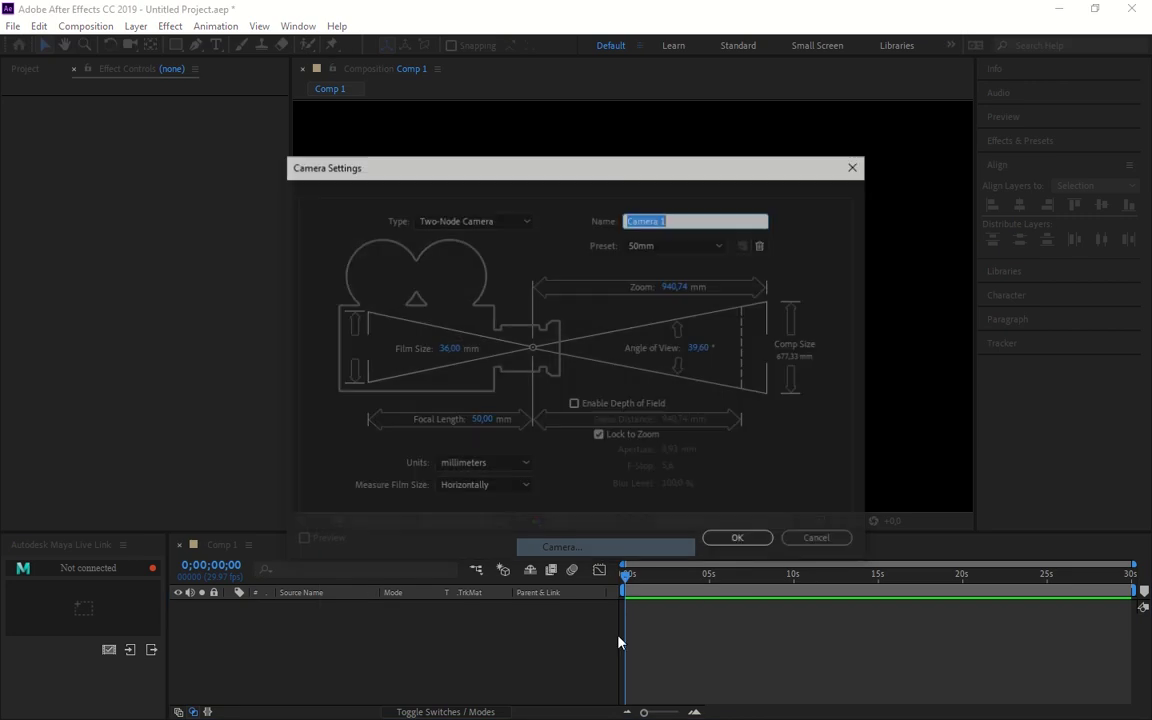
pyautogui.click(739, 540)
pyautogui.click(697, 432)
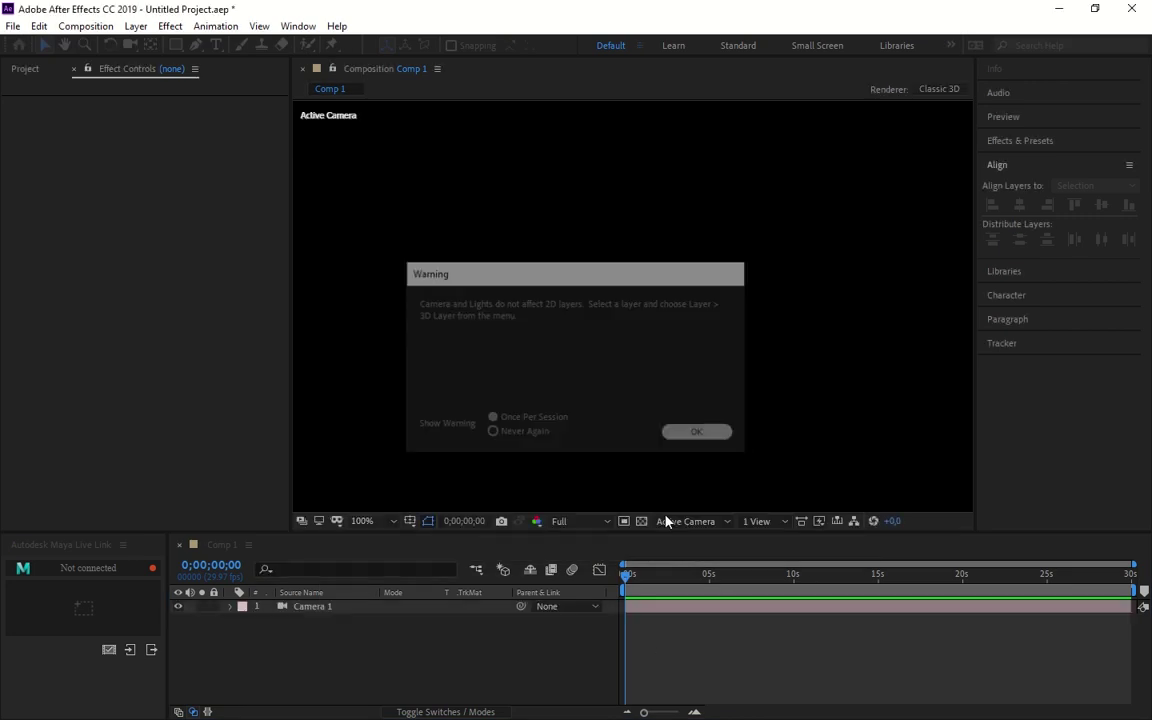
# Step: Keyframe Camera 1's Position, moving Z from -2666,7 to -1834,7 at 8;09
pyautogui.press('p')
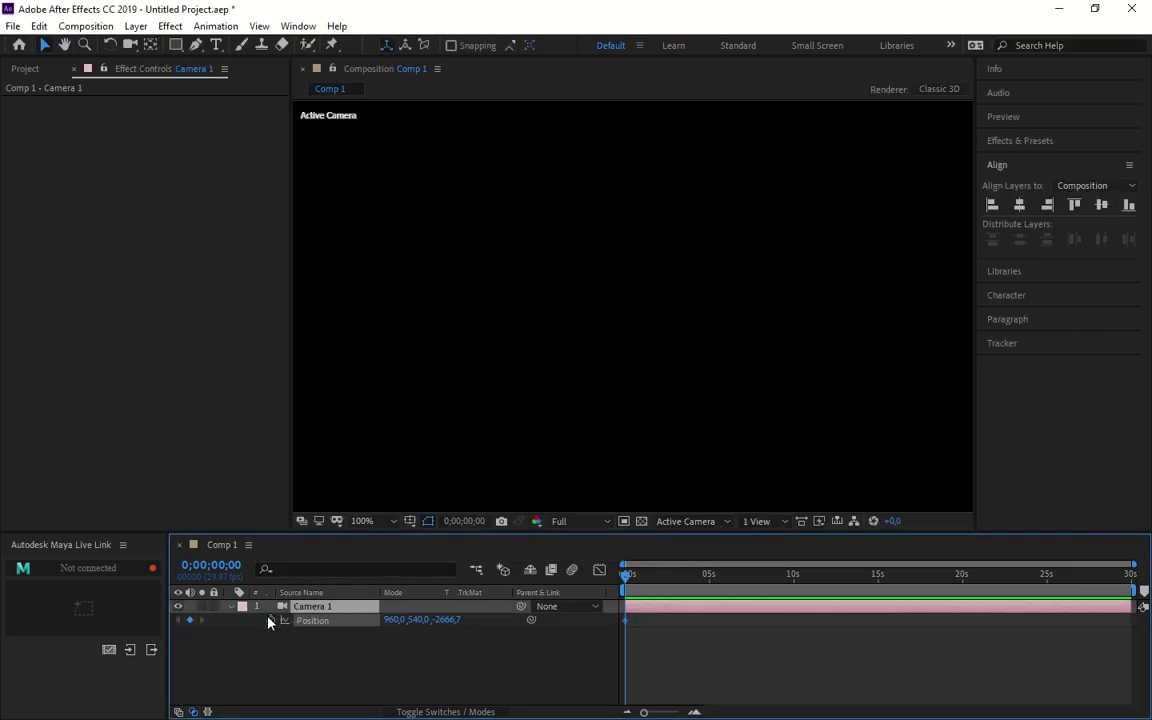
pyautogui.click(270, 620)
pyautogui.moveTo(627, 590); pyautogui.dragTo(765, 598)
pyautogui.moveTo(450, 619); pyautogui.dragTo(640, 620)
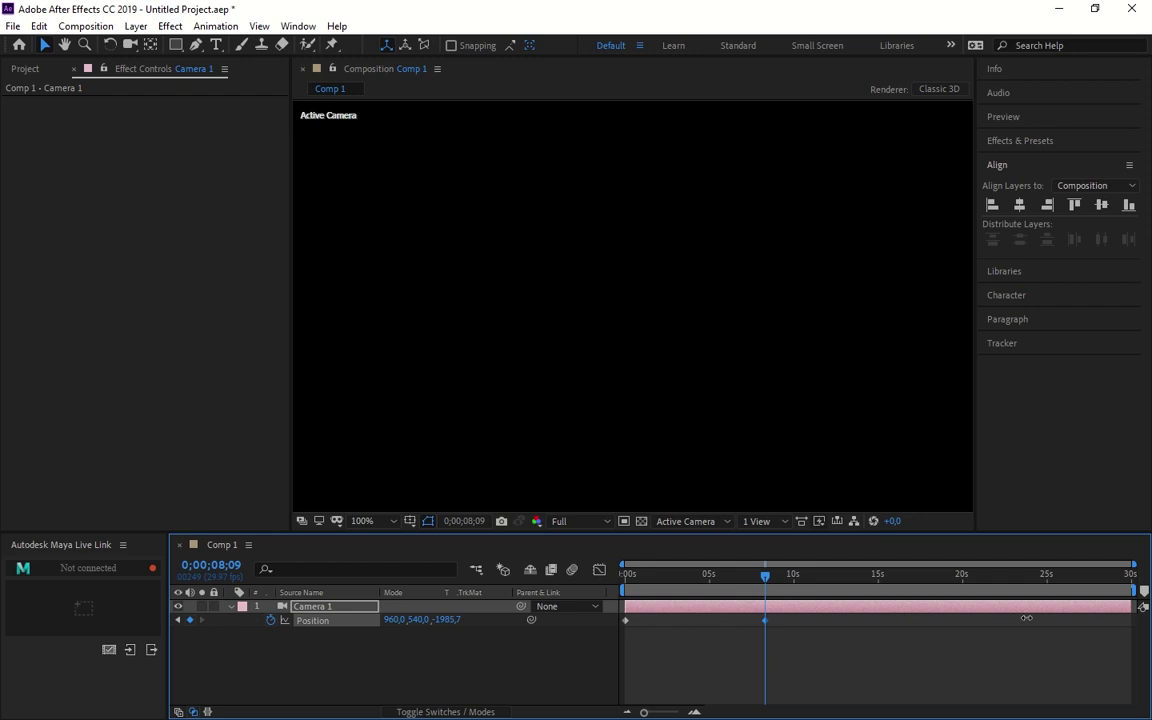
# Step: Switch the viewer to 2 Views with a Top view and scrub to preview the camera move
pyautogui.click(757, 521)
pyautogui.click(757, 470)
pyautogui.scroll(-5, 683, 393)
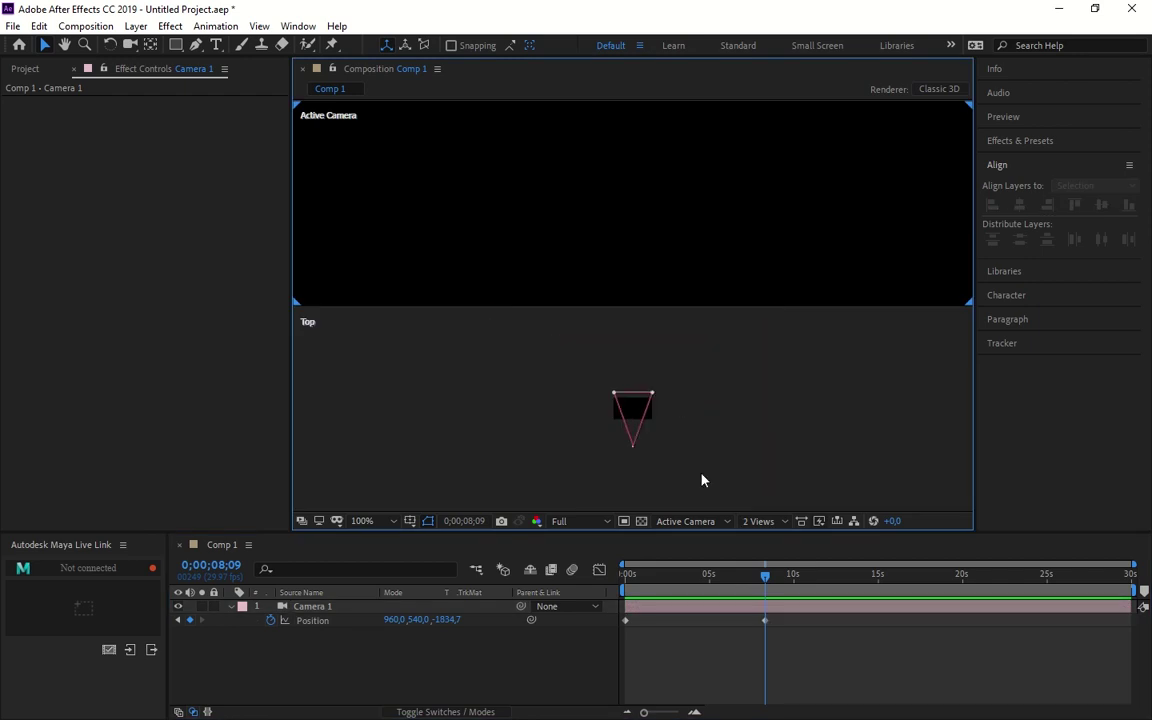
pyautogui.moveTo(764, 582)
pyautogui.mouseDown()
pyautogui.moveTo(638, 600)
pyautogui.moveTo(671, 620)
pyautogui.mouseUp()
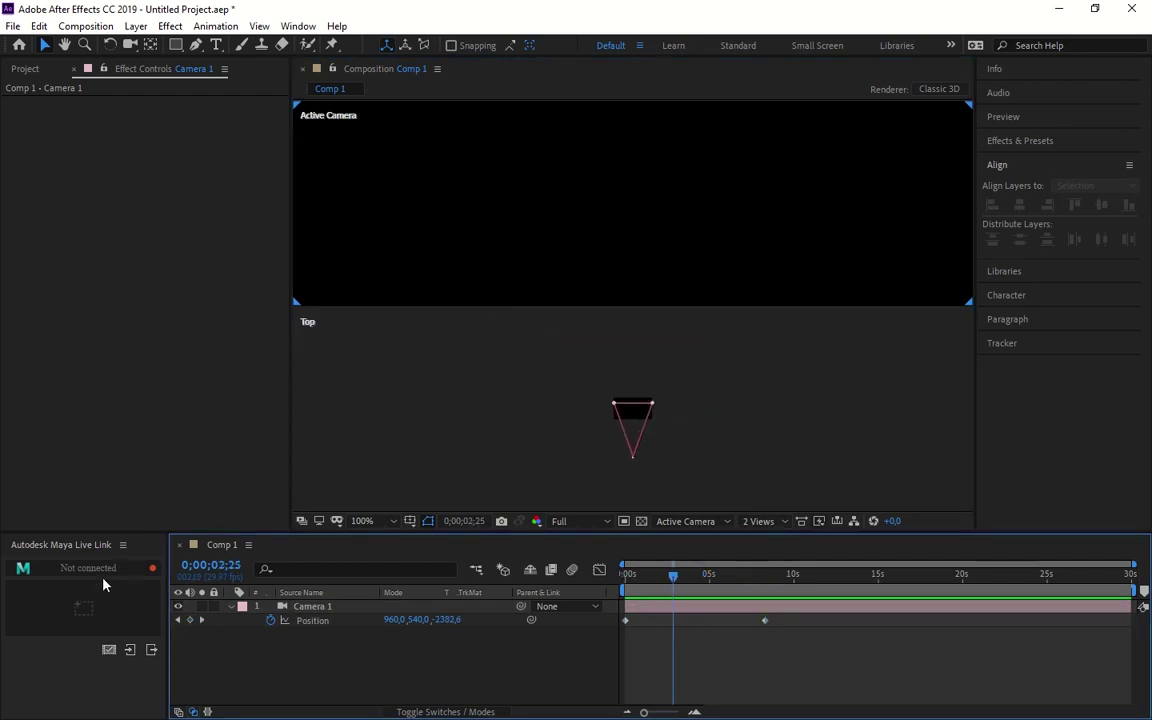
pyautogui.click(64, 567)
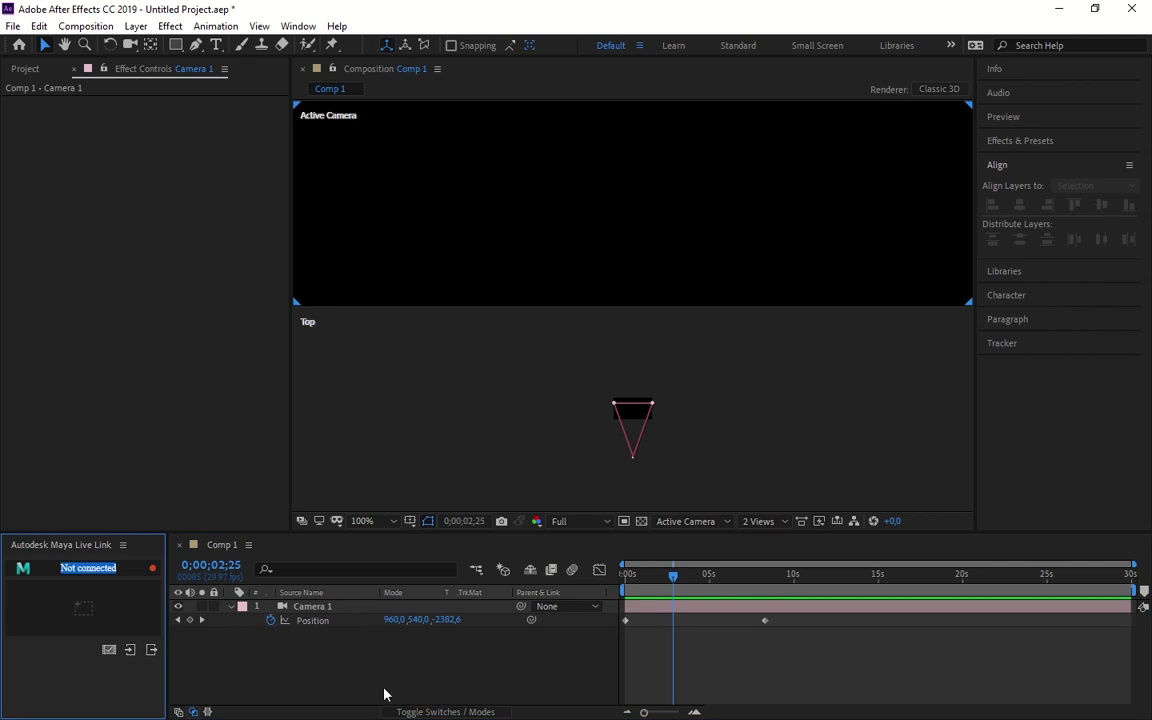
pyautogui.hotkey('alt', 'Tab')
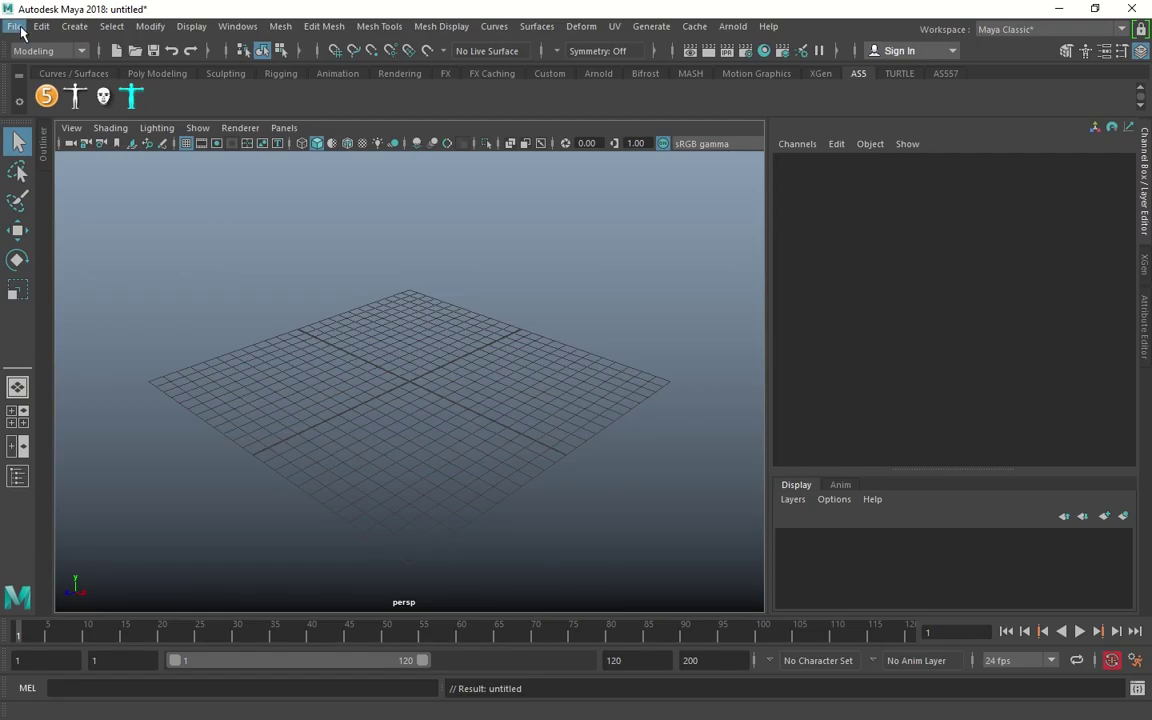
# Step: Start Maya's Adobe After Effects Live Link to Comp 1 and tile Maya right, After Effects left
pyautogui.click(15, 27)
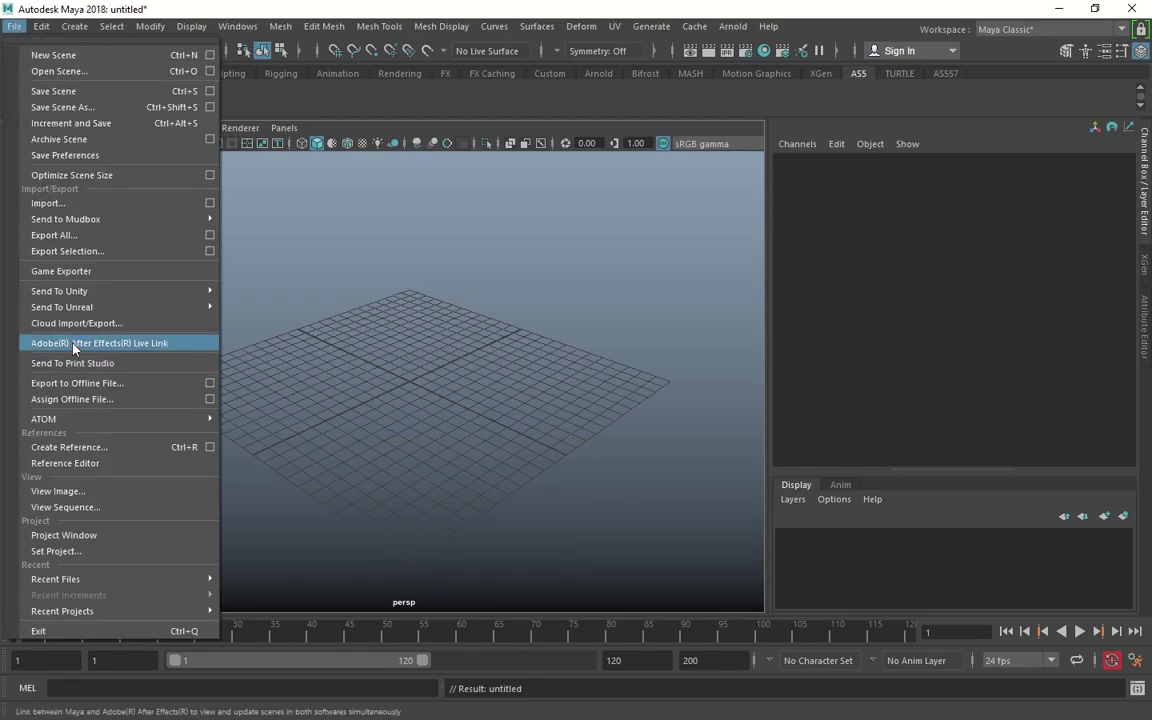
pyautogui.click(150, 352)
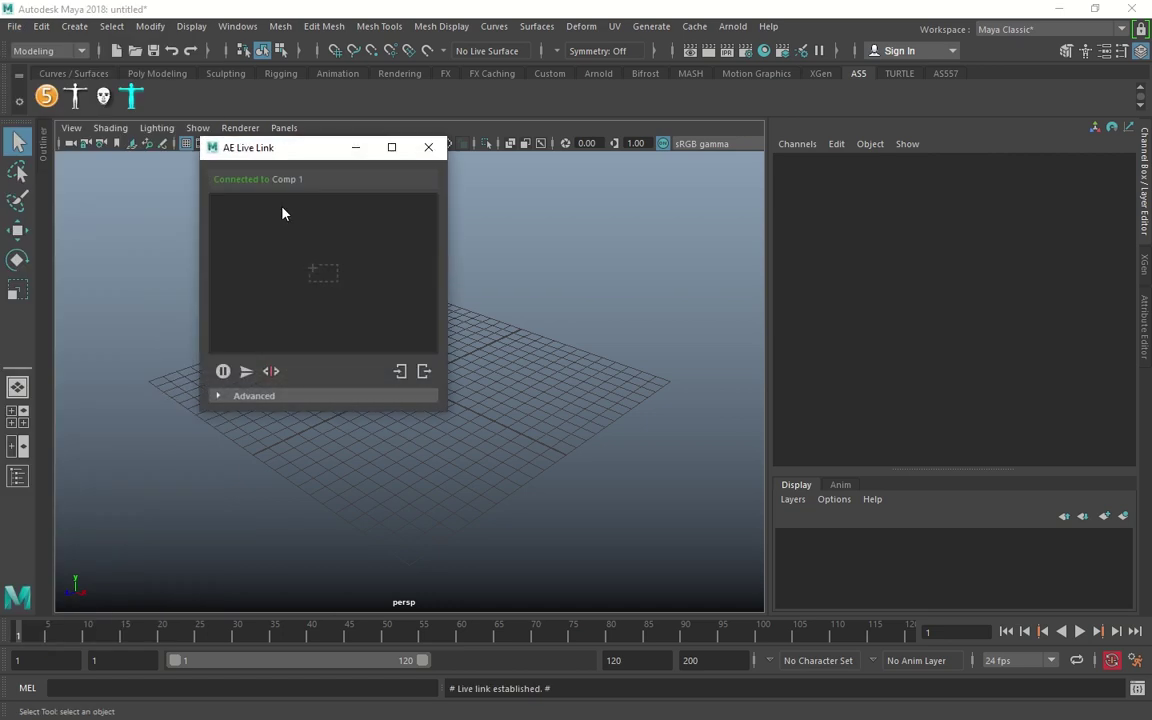
pyautogui.hotkey('alt', 'Tab')
pyautogui.click(283, 262)
pyautogui.press('super+Right')
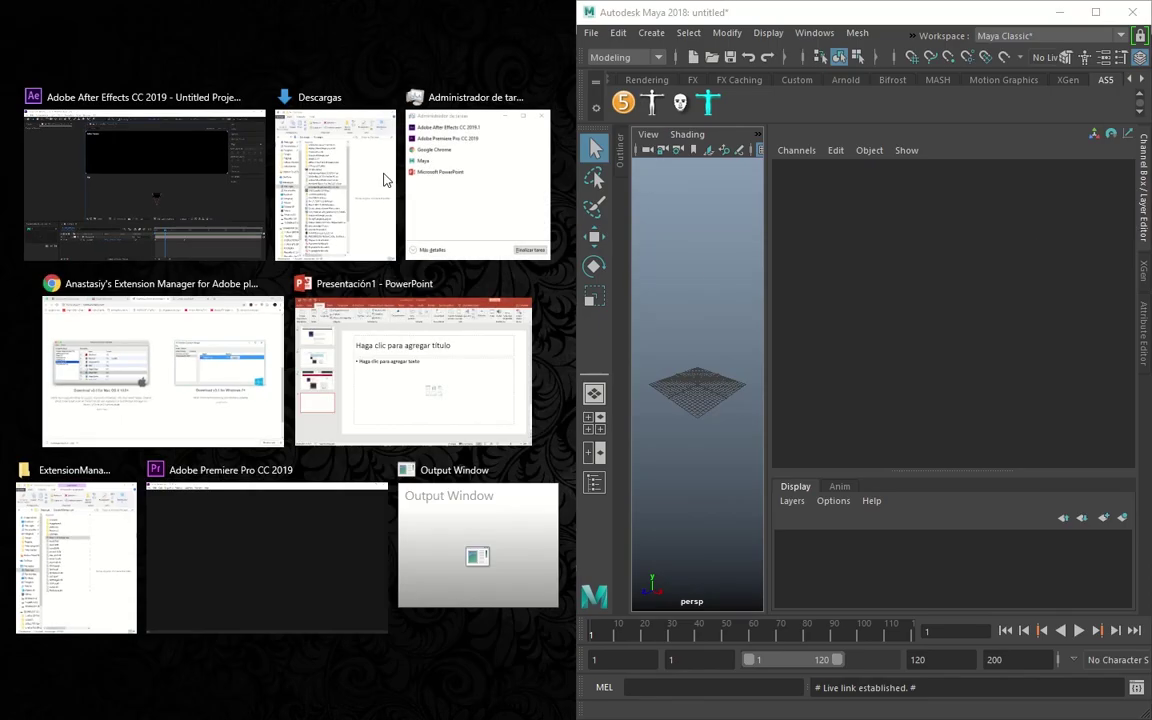
pyautogui.click(221, 170)
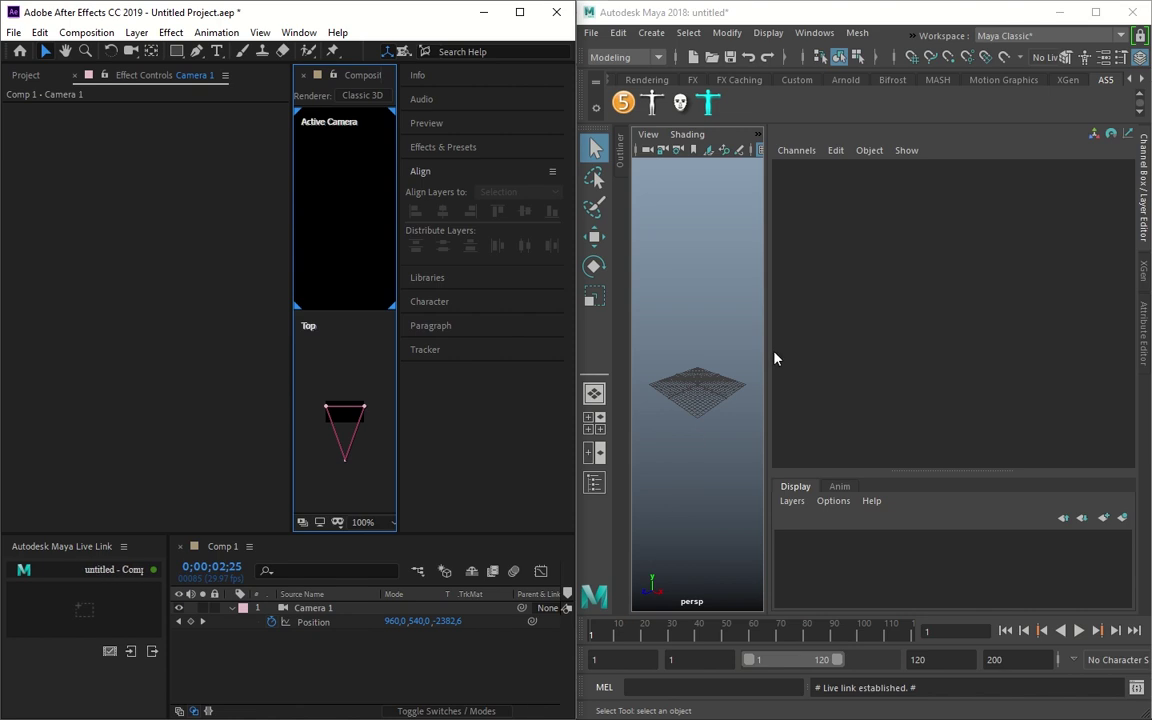
# Step: Send Camera 1 through the Live Link panel so it appears as AE_Camera_1, then maximize Maya
pyautogui.click(866, 298)
pyautogui.moveTo(250, 146); pyautogui.dragTo(716, 217)
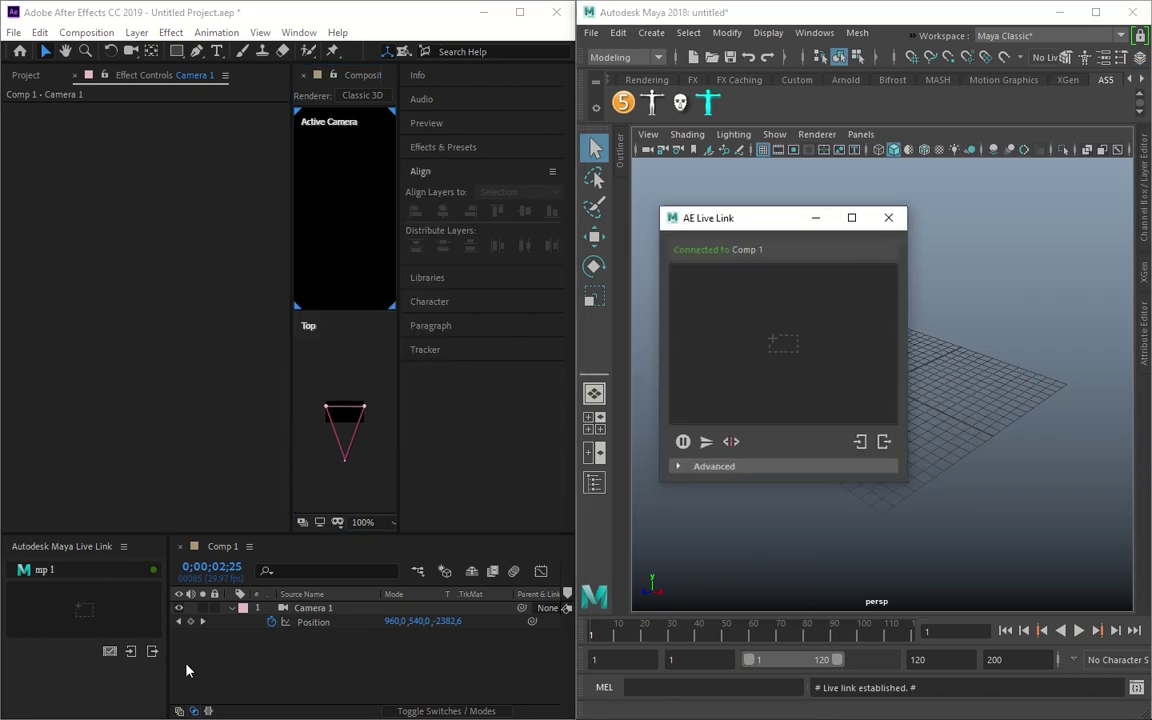
pyautogui.click(314, 628)
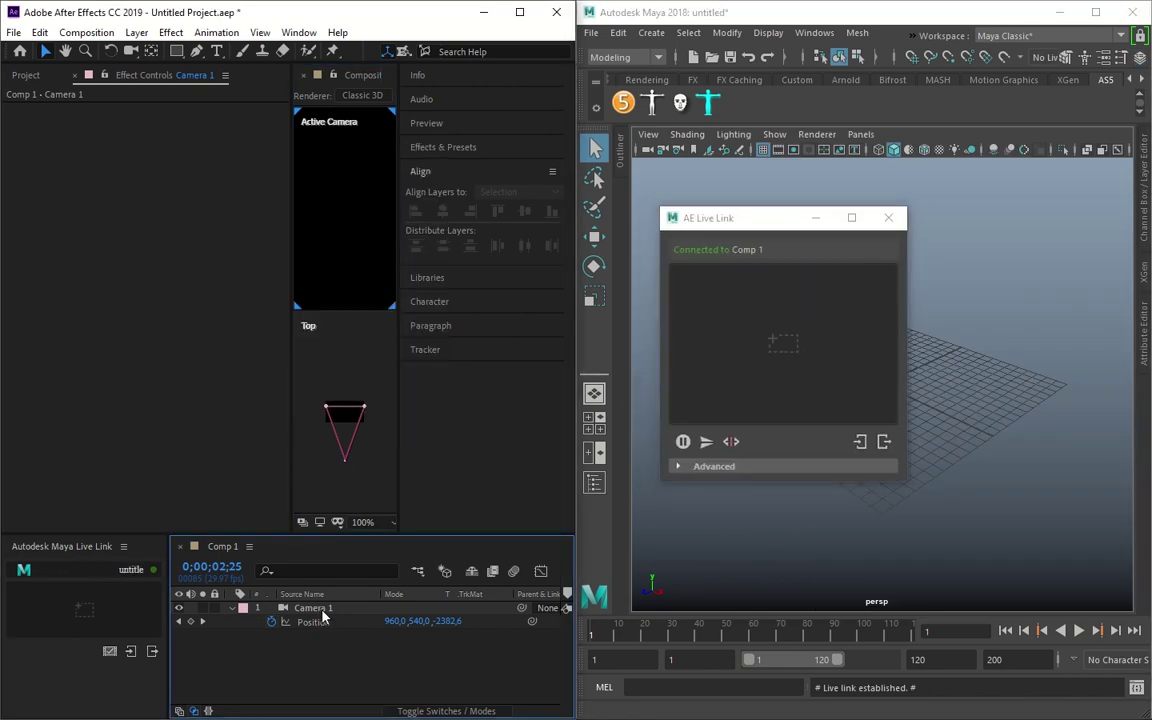
pyautogui.moveTo(322, 611); pyautogui.dragTo(75, 607)
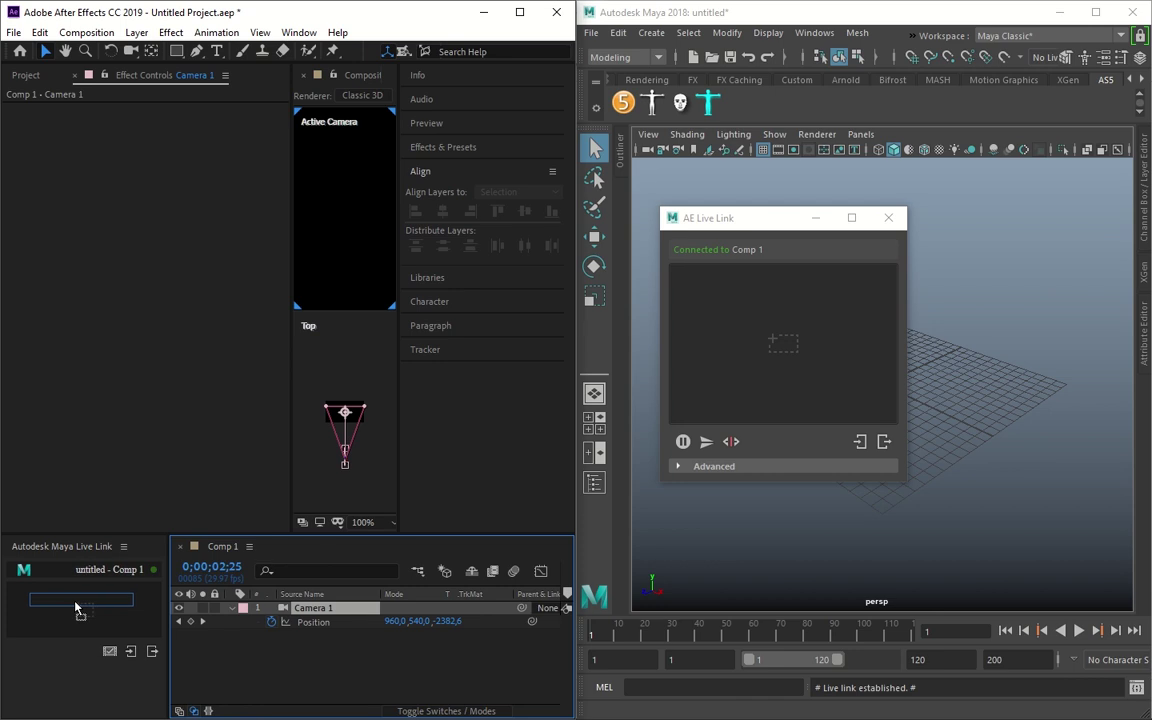
pyautogui.moveTo(75, 607); pyautogui.dragTo(76, 607)
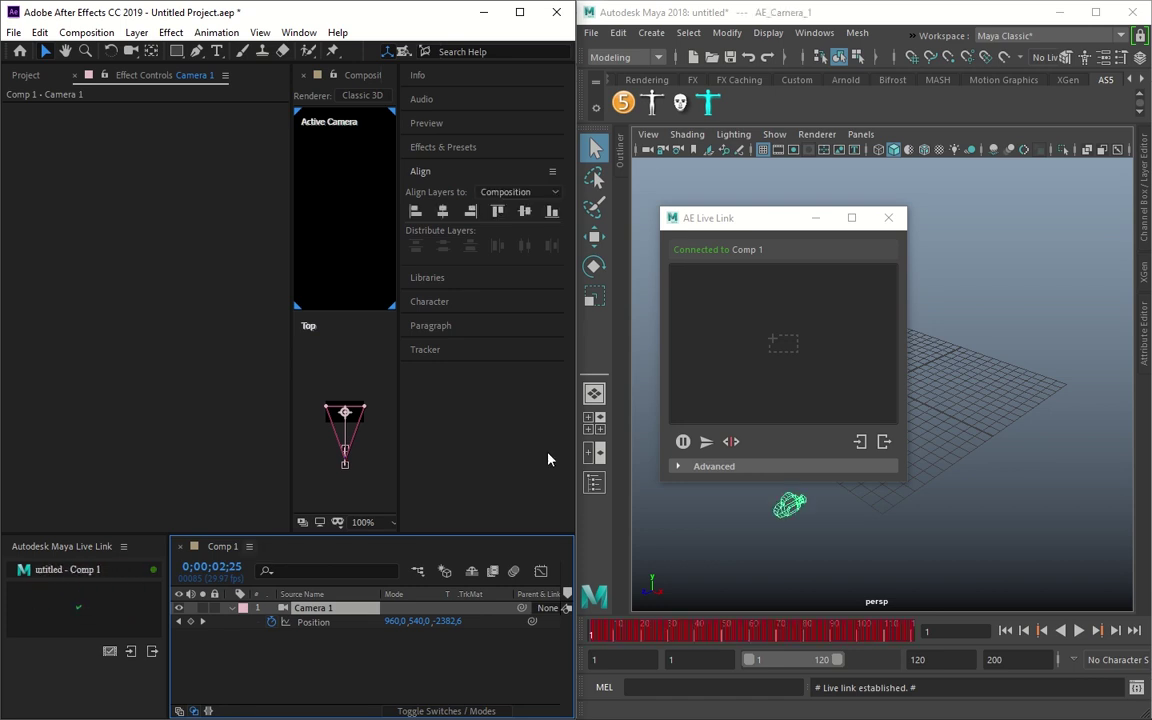
pyautogui.click(815, 218)
pyautogui.doubleClick(960, 12)
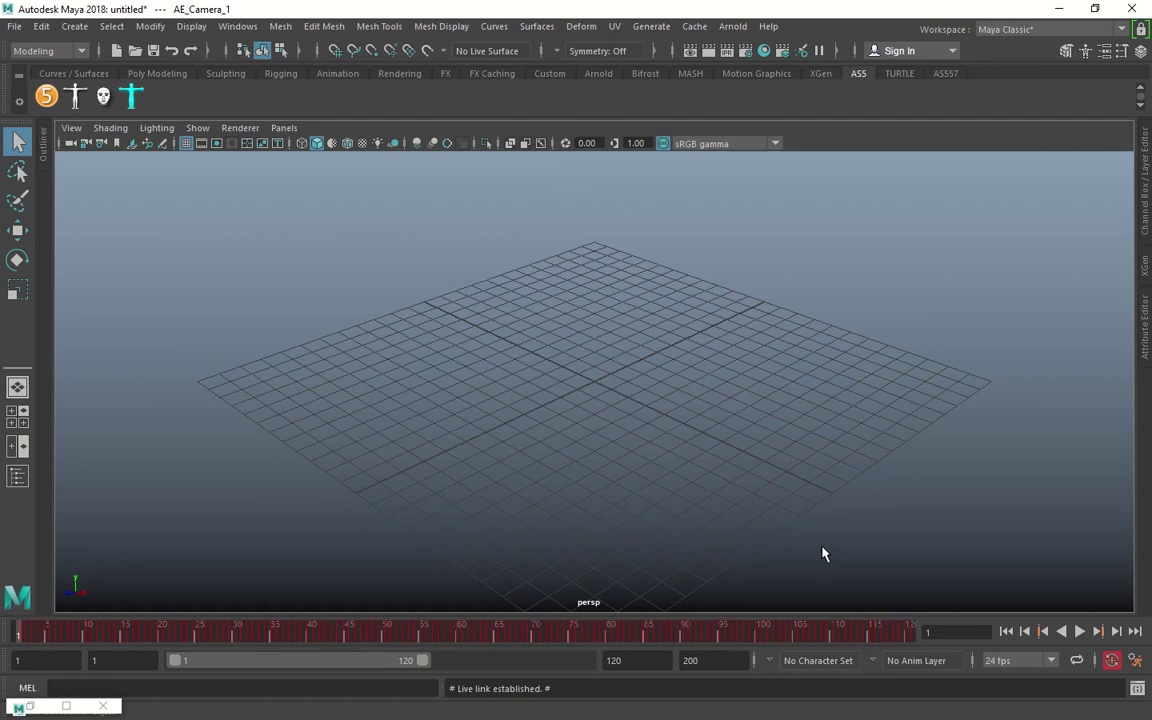
# Step: Frame everything in Maya's persp viewport and play back AE_Camera_1's animation
pyautogui.press('a')
pyautogui.click(1081, 632)
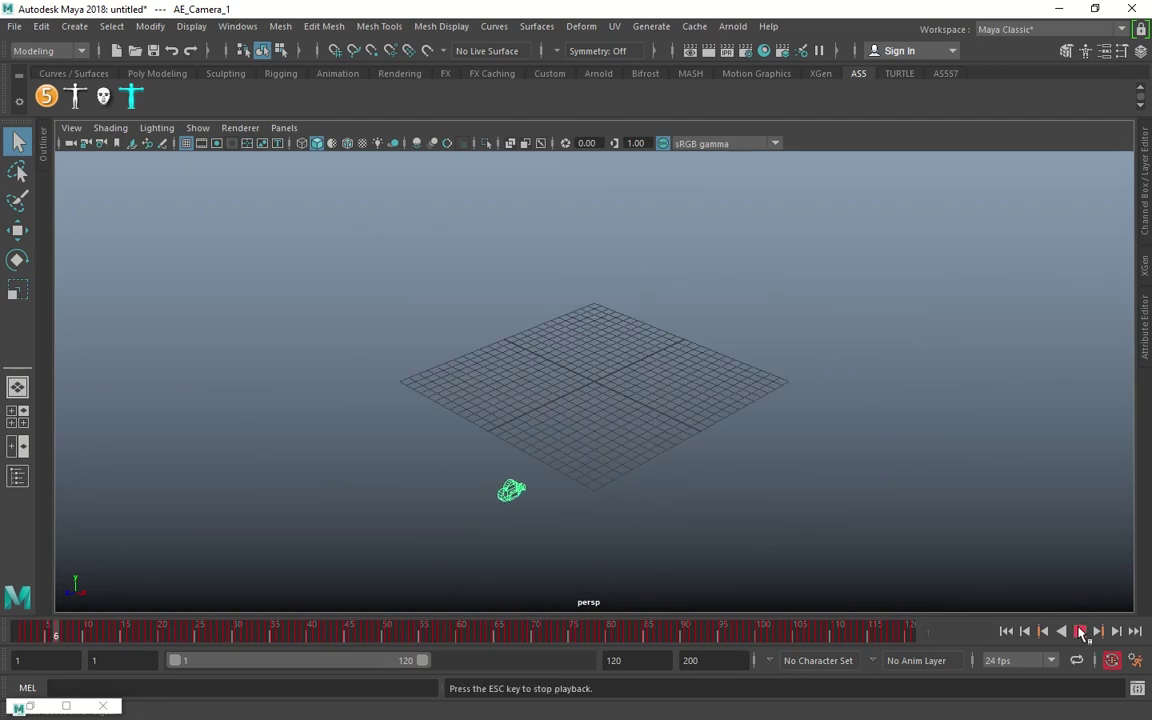